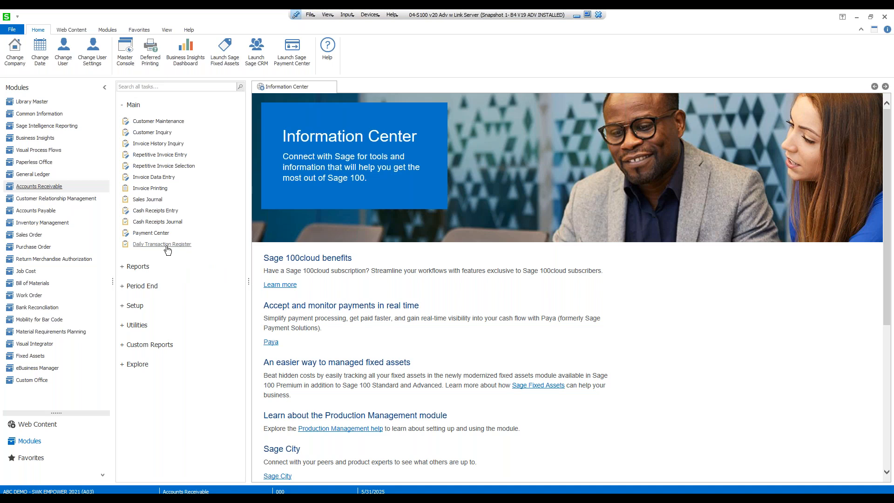
Open Role Maintenance in the Library Master module and load the Accounting Manager role ACTG MGR.
{"action": "left_click", "coordinate": [55, 239]}
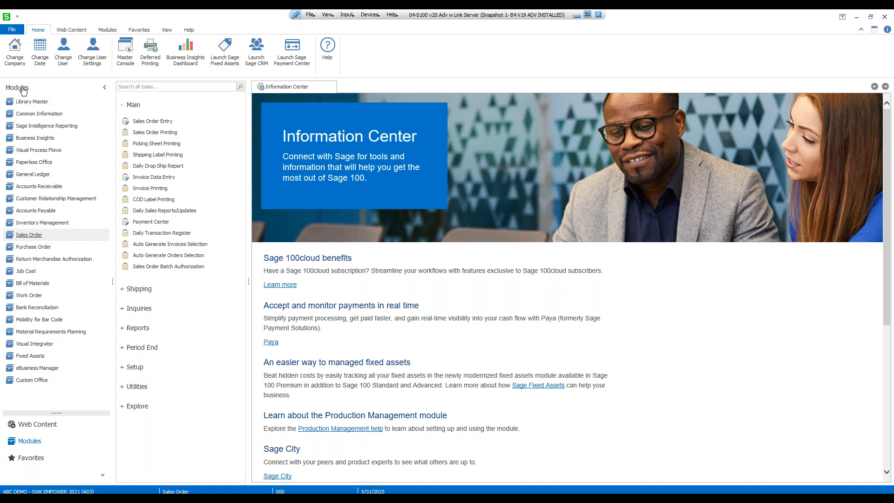
{"action": "left_click", "coordinate": [35, 106]}
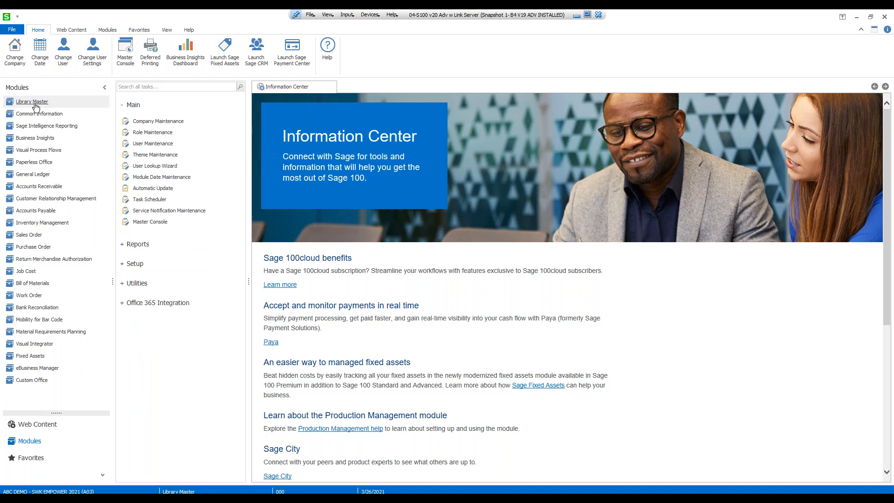
{"action": "left_click", "coordinate": [166, 135]}
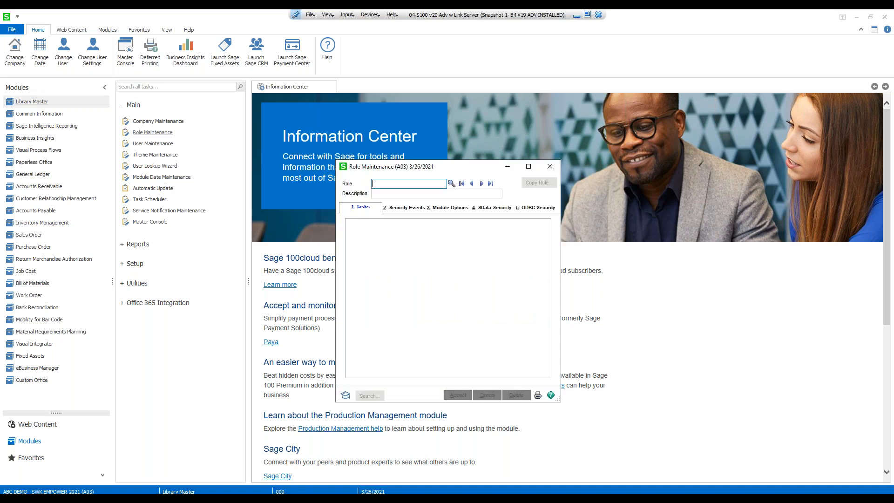
{"action": "left_click", "coordinate": [452, 185]}
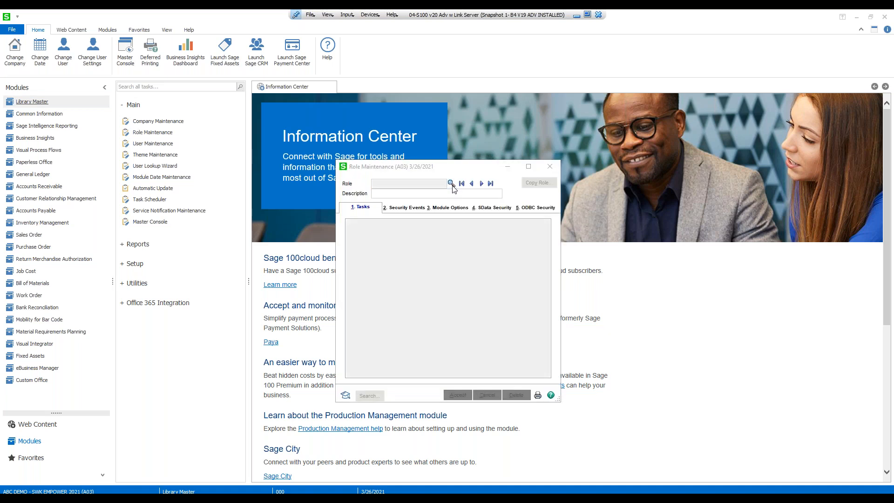
{"action": "double_click", "coordinate": [339, 191]}
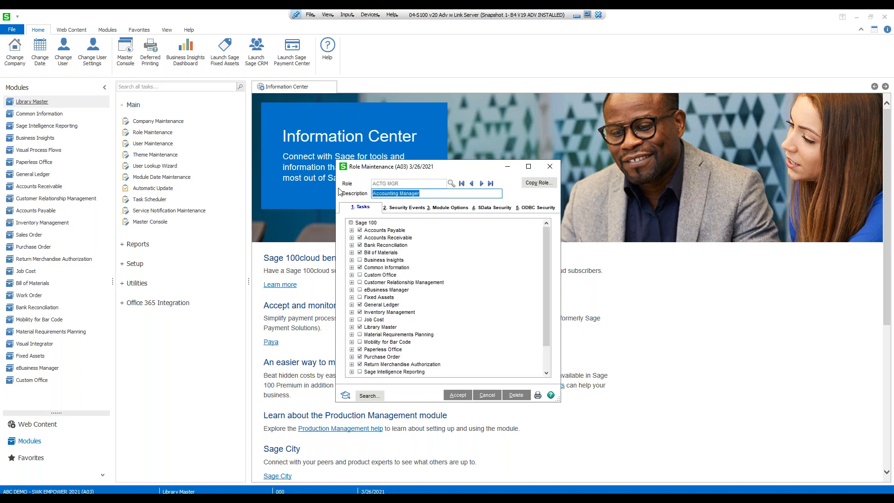
Search the ACTG MGR role's permissions for "Daily Transaction".
{"action": "left_click", "coordinate": [368, 396]}
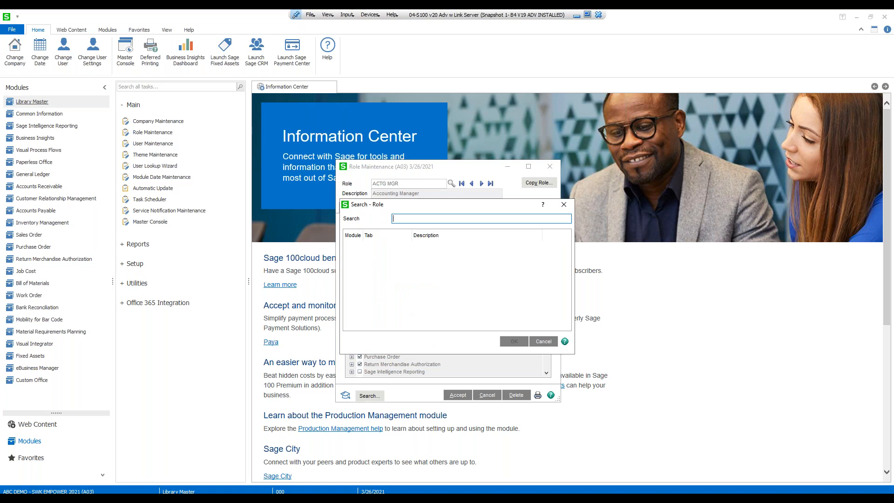
{"action": "type", "text": "Daily Transactiojn"}
{"action": "key", "text": "Return"}
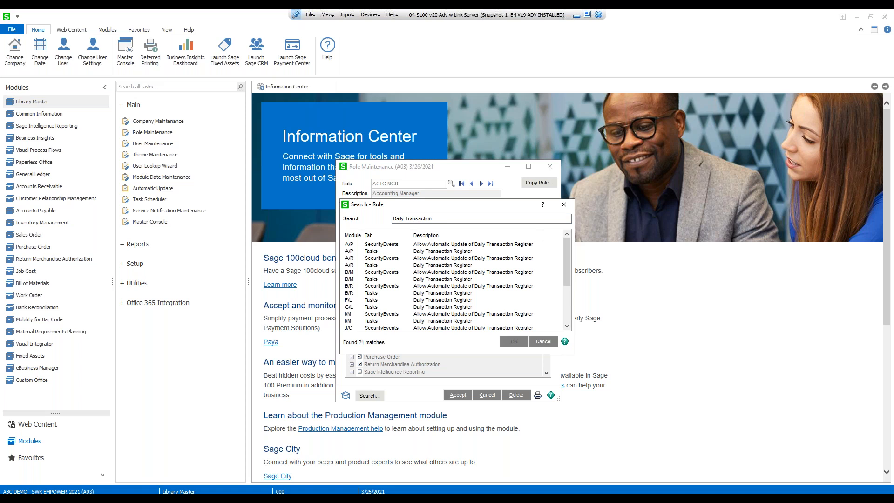
Locate the Sales Order security event "Allow Automatic Update of Daily Transaction Register" among the matches and leave the role without changes.
{"action": "left_click", "coordinate": [427, 246]}
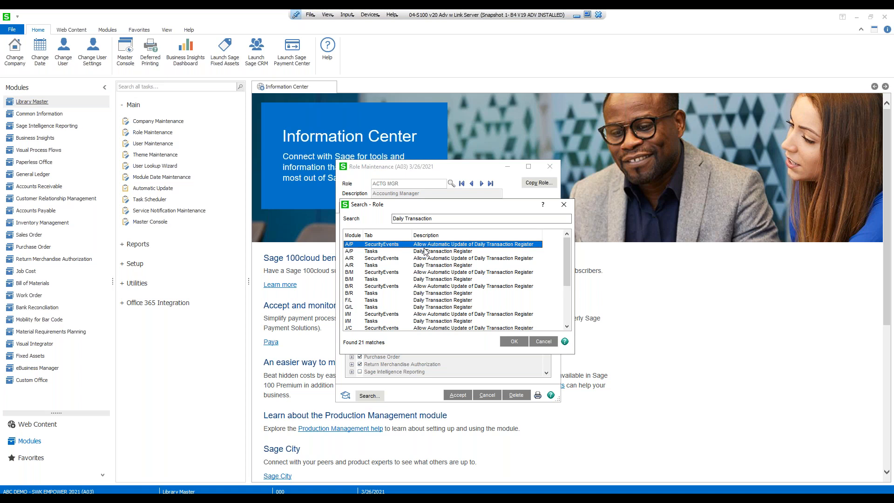
{"action": "key", "text": "Down"}
{"action": "key", "text": "Down"}
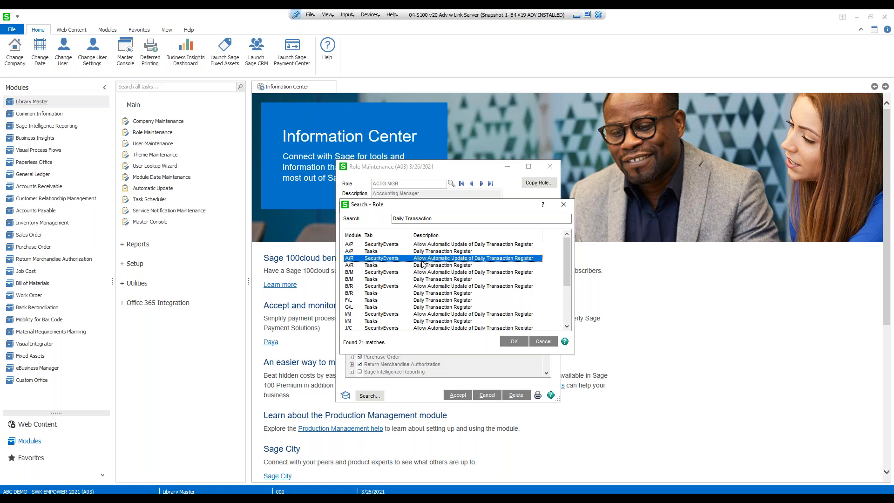
{"action": "scroll", "coordinate": [418, 273], "scroll_direction": "down", "scroll_amount": 2}
{"action": "scroll", "coordinate": [418, 272], "scroll_direction": "down", "scroll_amount": 1}
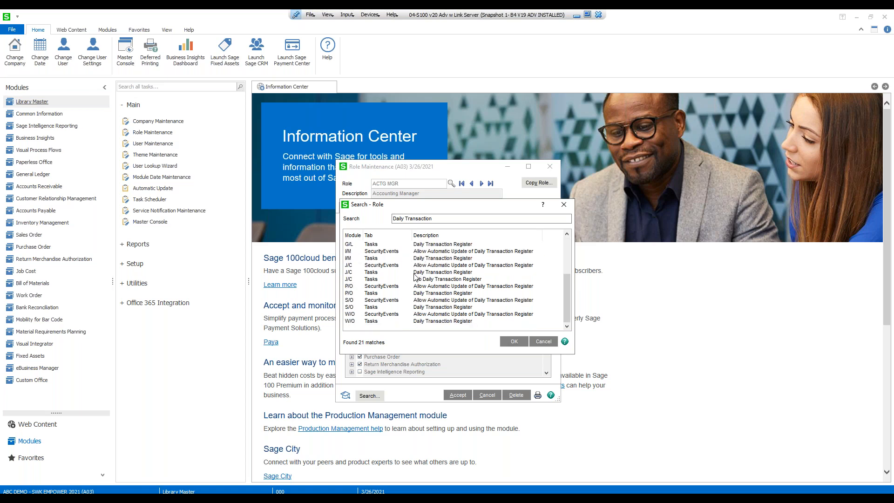
{"action": "left_click", "coordinate": [372, 301]}
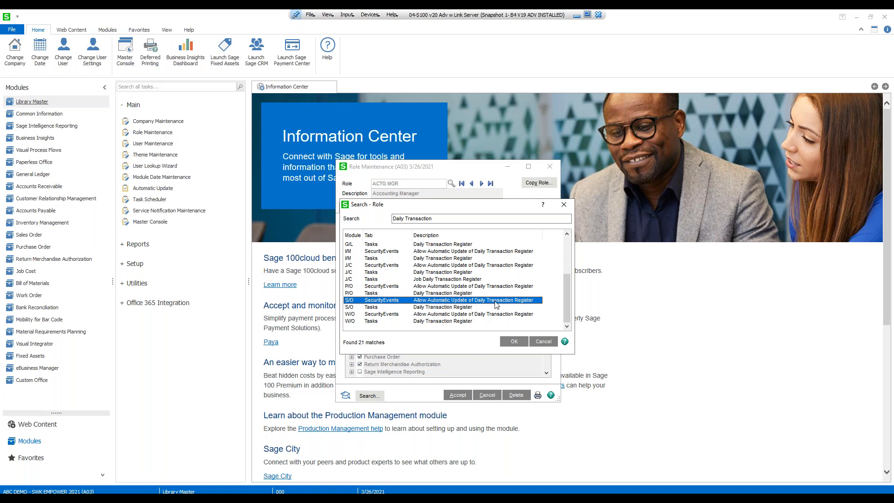
{"action": "left_click", "coordinate": [512, 343]}
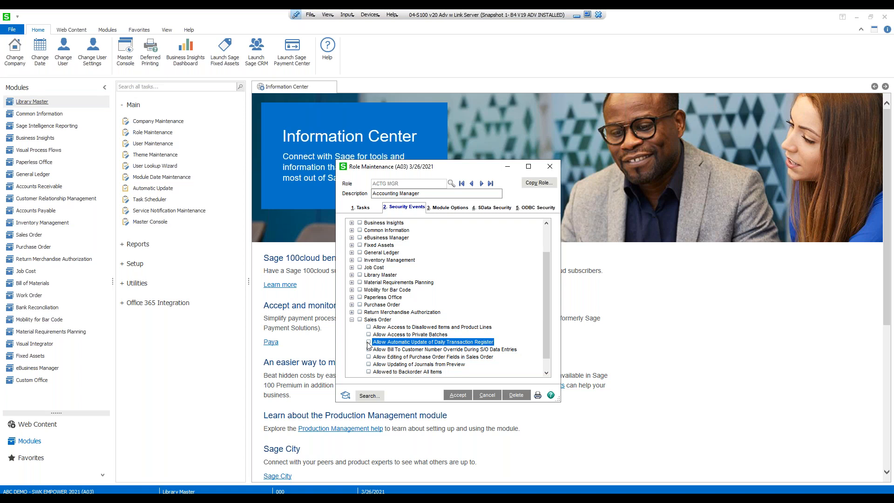
{"action": "left_click", "coordinate": [487, 395]}
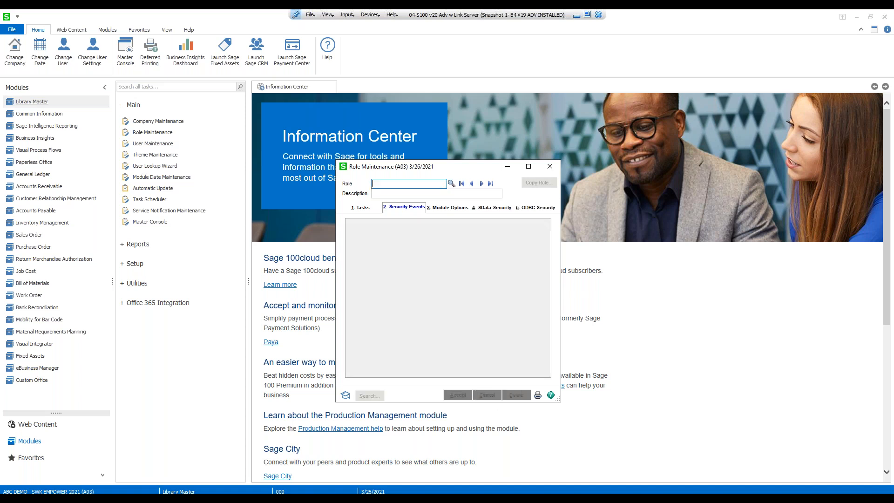
View the security events of the ADMIN role, and close Role Maintenance to return to the main Sage 100 window.
{"action": "left_click", "coordinate": [451, 183]}
{"action": "double_click", "coordinate": [338, 196]}
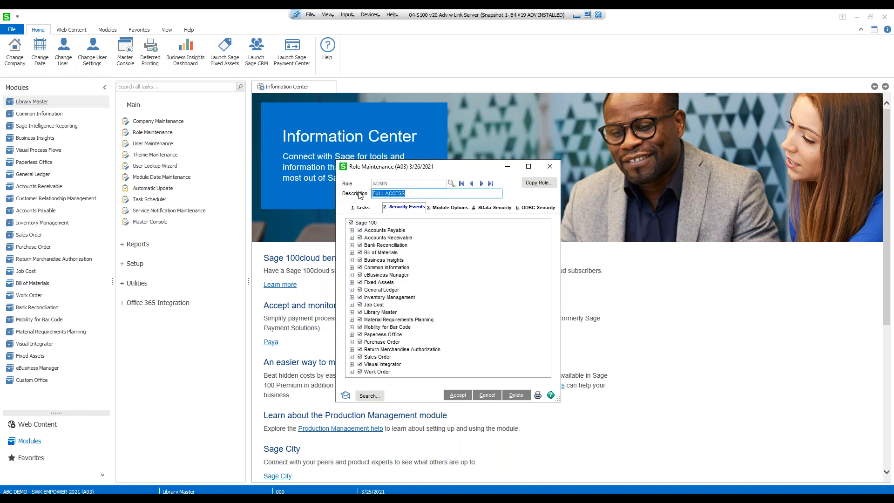
{"action": "left_click", "coordinate": [557, 173]}
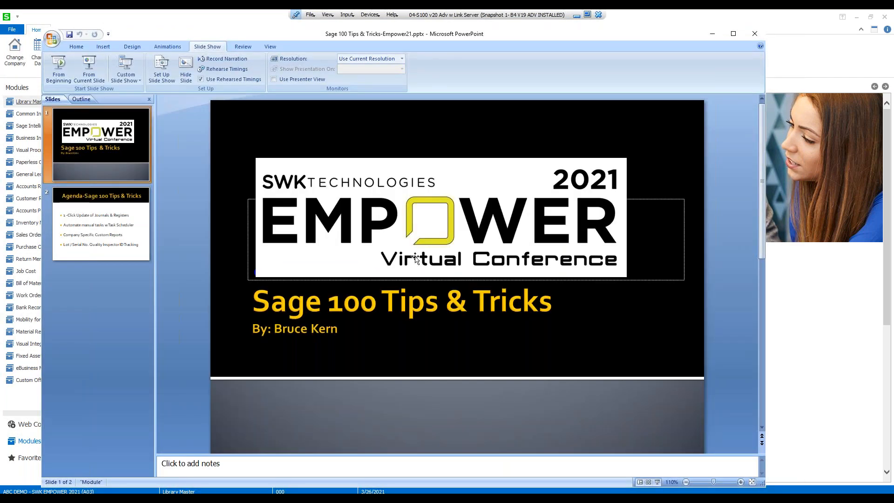
{"action": "left_click", "coordinate": [712, 34]}
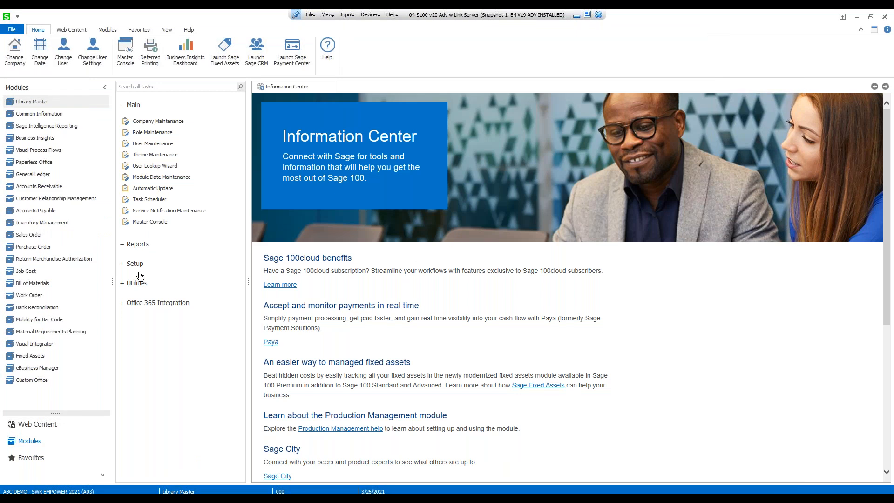
Print the Daily Sales Order Sales Journal with posting date 5/31/2025 and update it.
{"action": "left_click", "coordinate": [33, 234]}
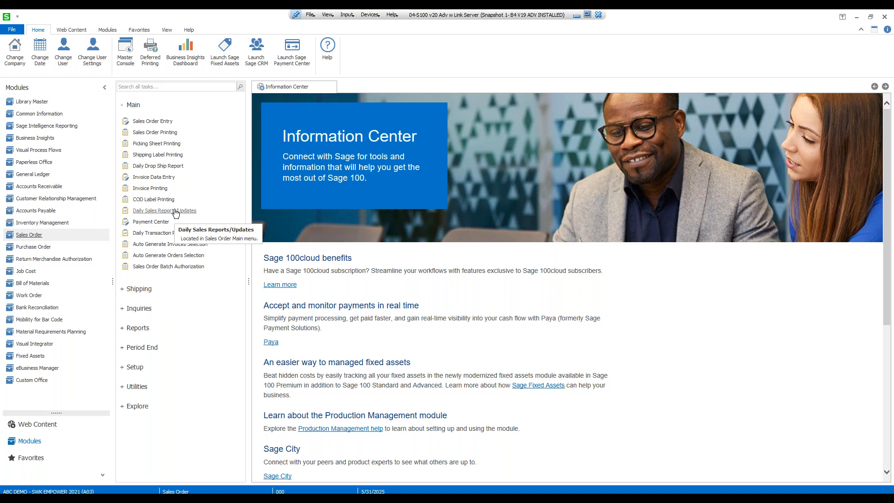
{"action": "left_click", "coordinate": [171, 214]}
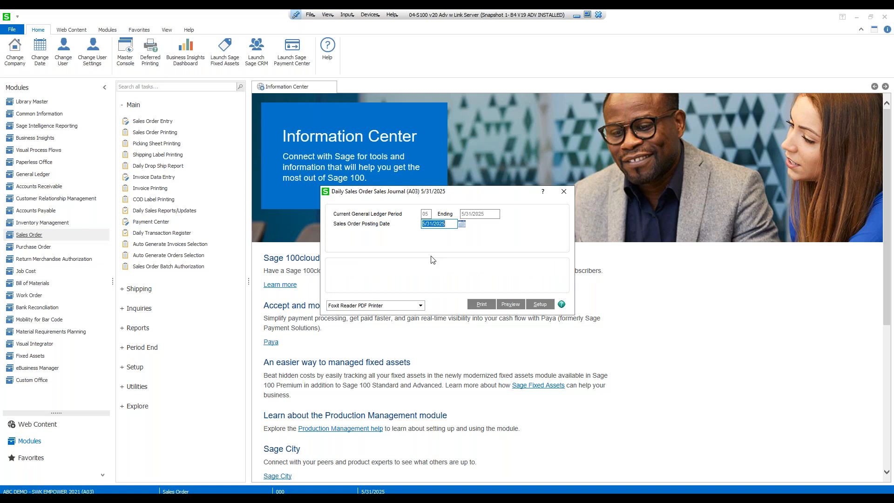
{"action": "left_click", "coordinate": [476, 305]}
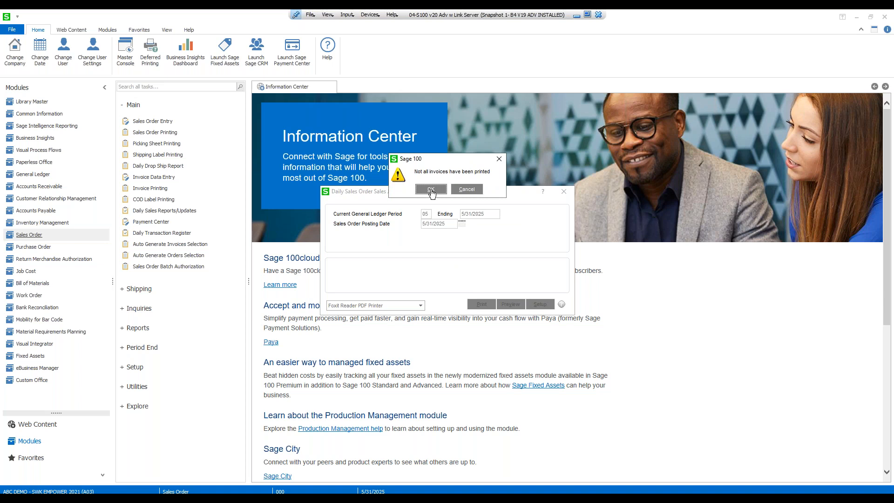
{"action": "left_click", "coordinate": [431, 189]}
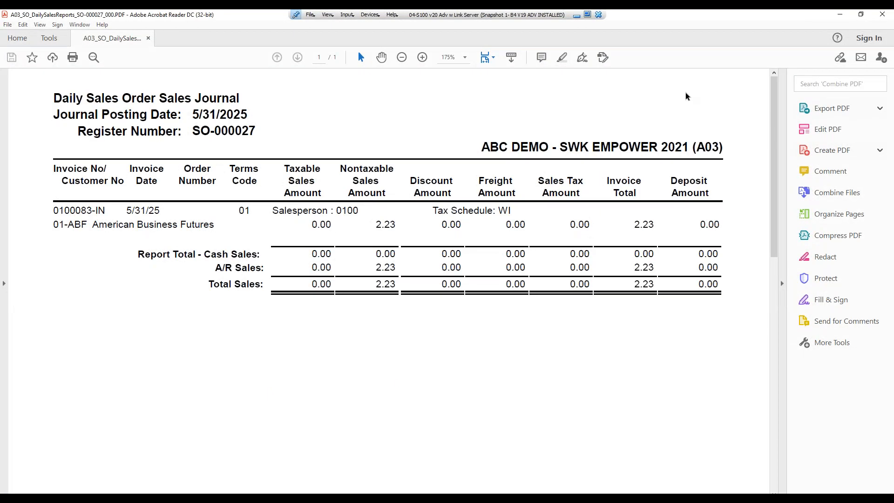
{"action": "left_click", "coordinate": [883, 15]}
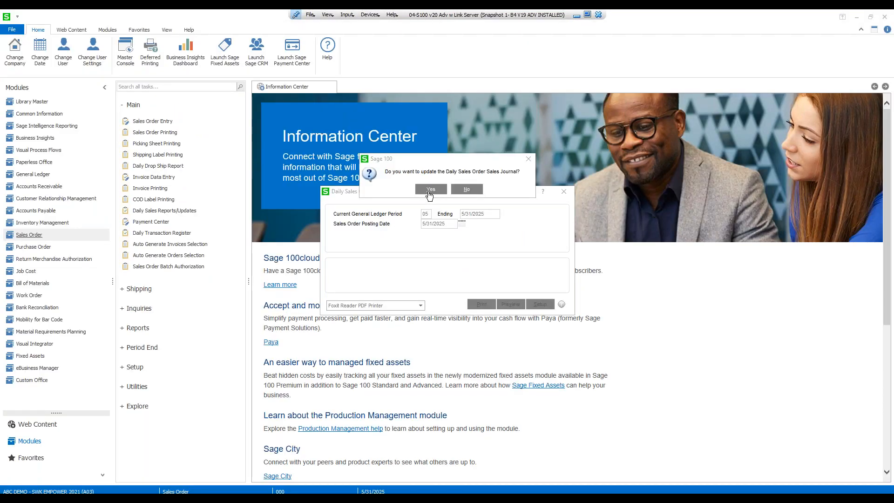
{"action": "left_click", "coordinate": [430, 191]}
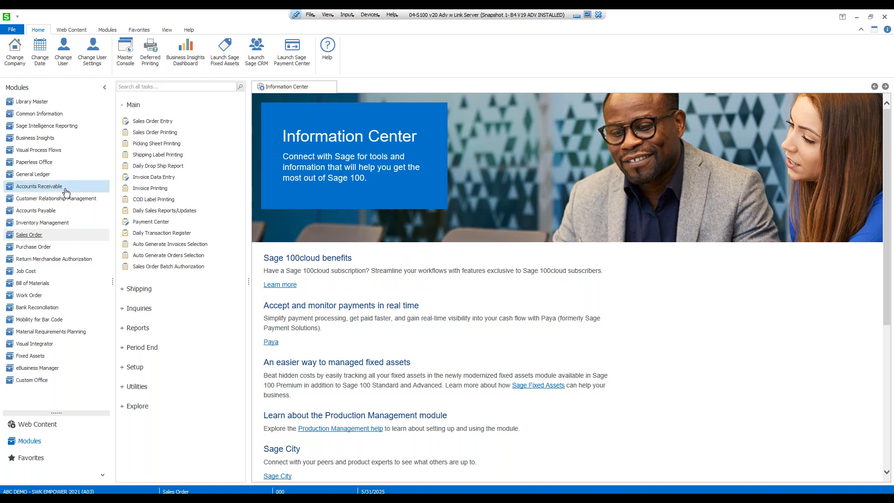
Open the "Accts. receiv. - East Warehse" account in General Ledger Account Maintenance.
{"action": "left_click", "coordinate": [37, 176]}
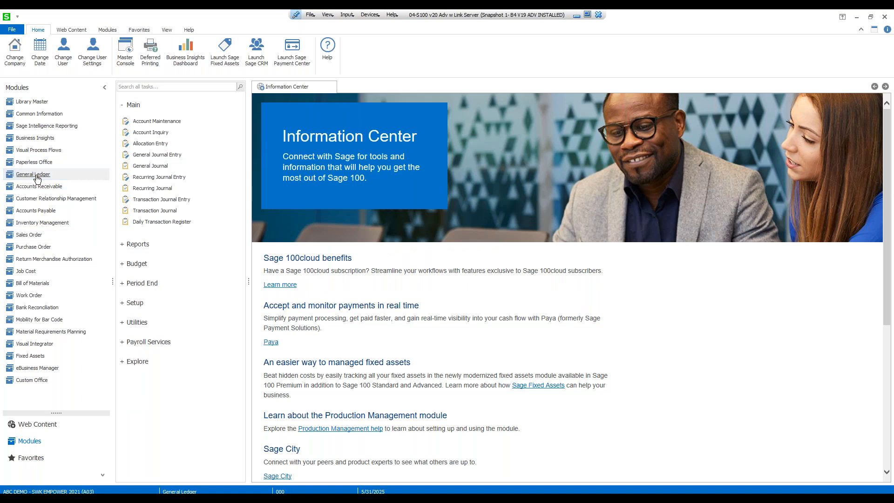
{"action": "left_click", "coordinate": [161, 121]}
{"action": "type", "text": "105"}
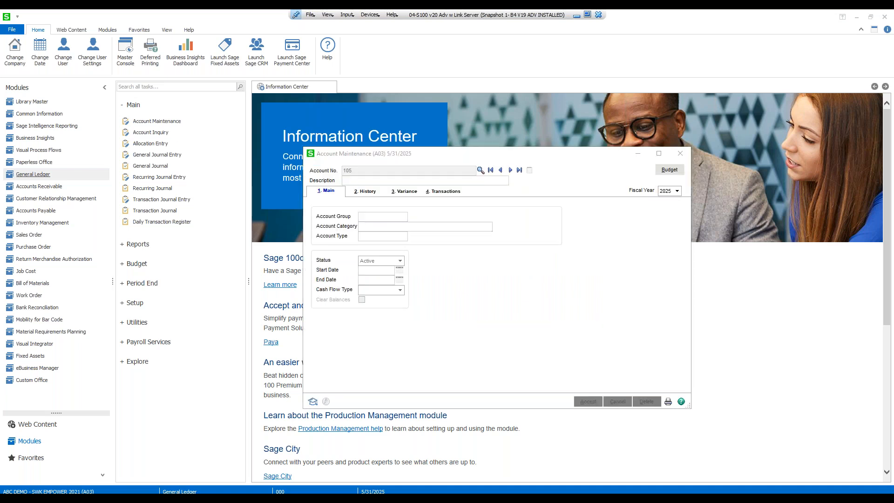
{"action": "key", "text": "F2"}
{"action": "key", "text": "Down"}
{"action": "key", "text": "Return"}
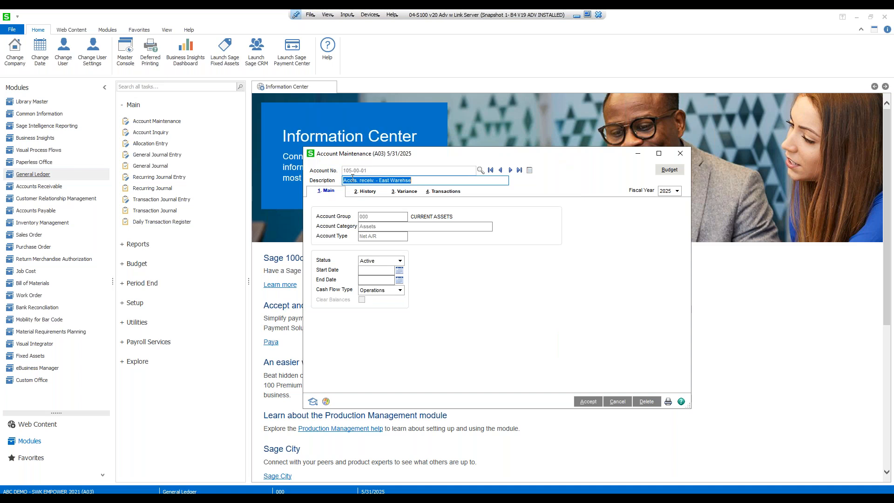
Drill down into the account's last S/O Invoice Entry transaction dated 5/31/2025, check its update time, and close the account.
{"action": "left_click", "coordinate": [446, 191]}
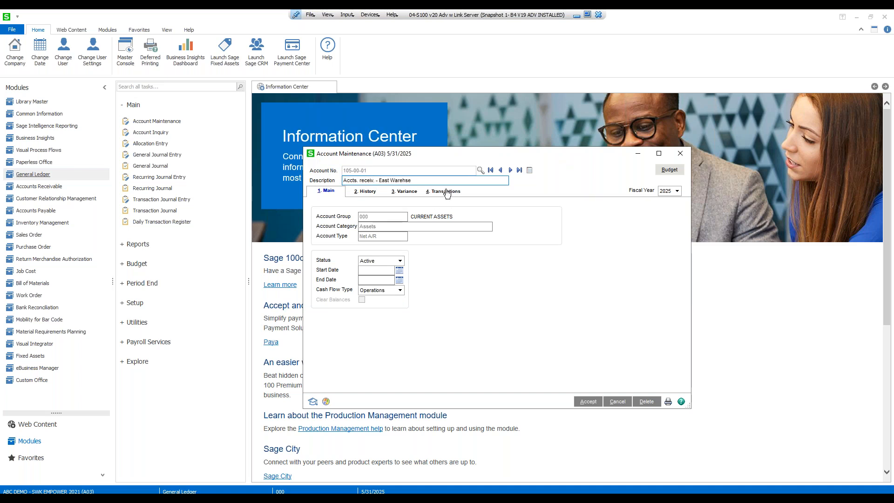
{"action": "scroll", "coordinate": [440, 236], "scroll_direction": "down", "scroll_amount": 10}
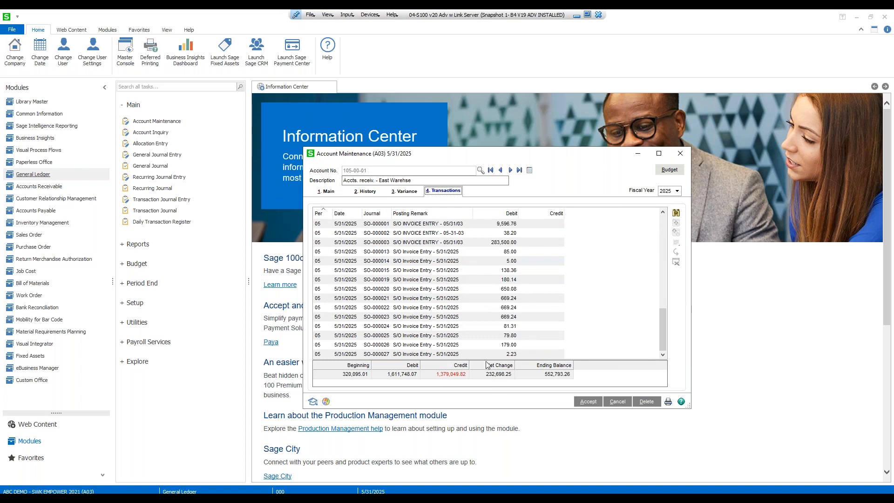
{"action": "left_click", "coordinate": [428, 355]}
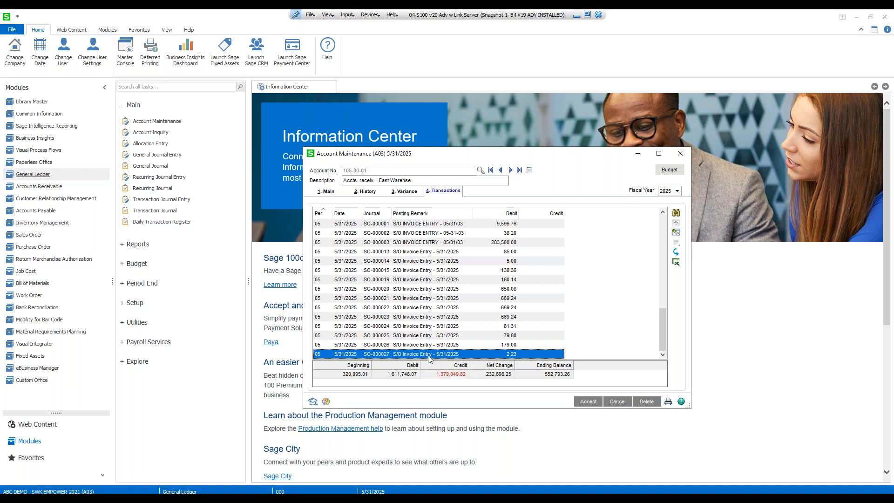
{"action": "double_click", "coordinate": [428, 358]}
{"action": "left_click_drag", "start_coordinate": [427, 200], "coordinate": [392, 199]}
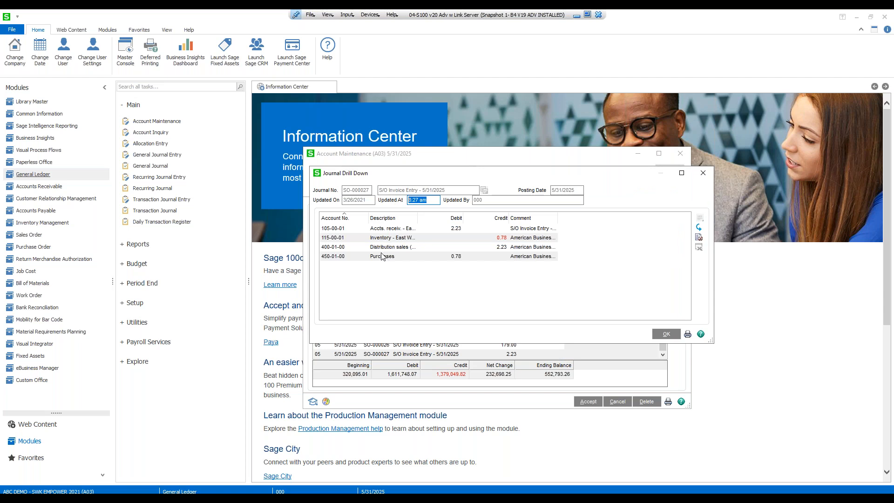
{"action": "left_click", "coordinate": [706, 178]}
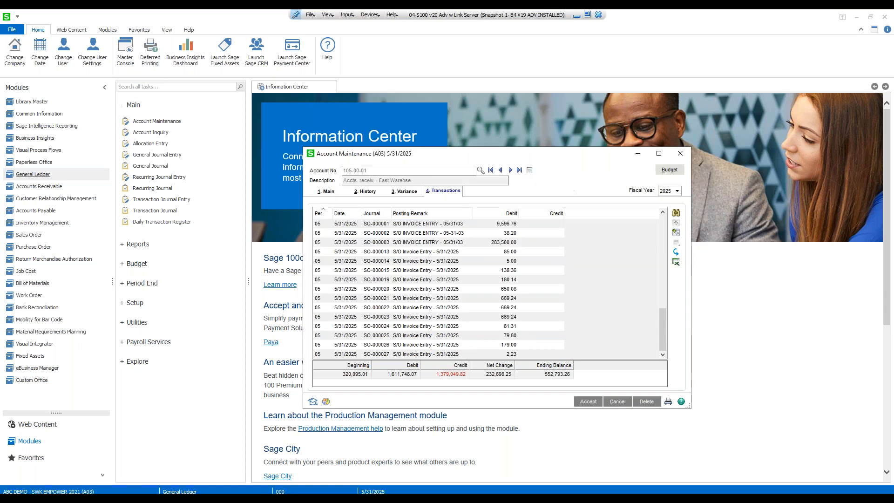
{"action": "left_click", "coordinate": [682, 156]}
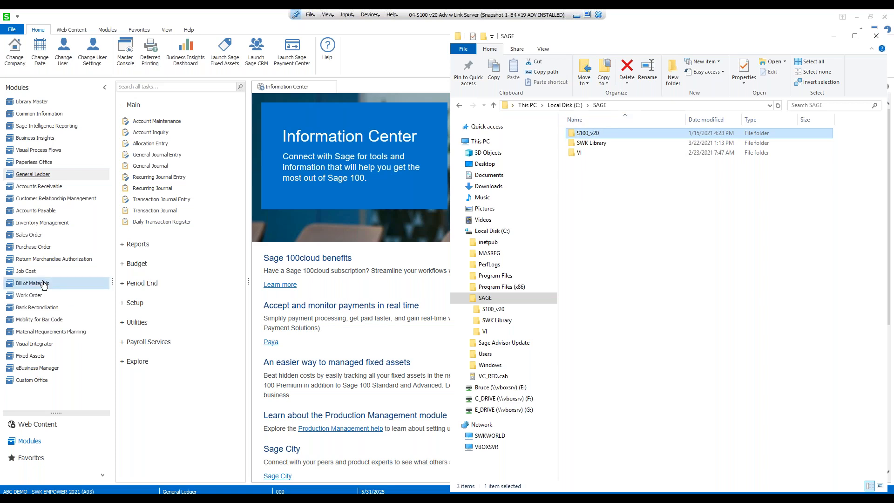
Open Task Scheduler in Library Master, start a new job named X, and view the schedule frequency options.
{"action": "left_click", "coordinate": [29, 107]}
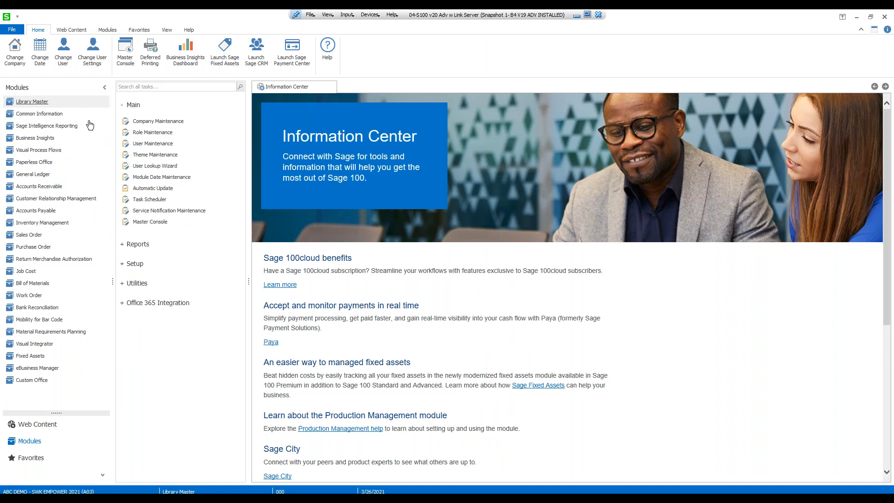
{"action": "left_click", "coordinate": [154, 203]}
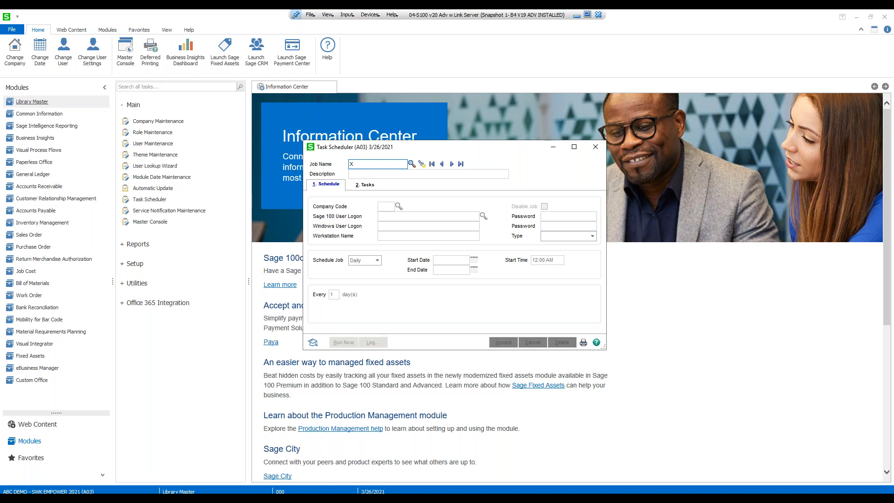
{"action": "key", "text": "Tab"}
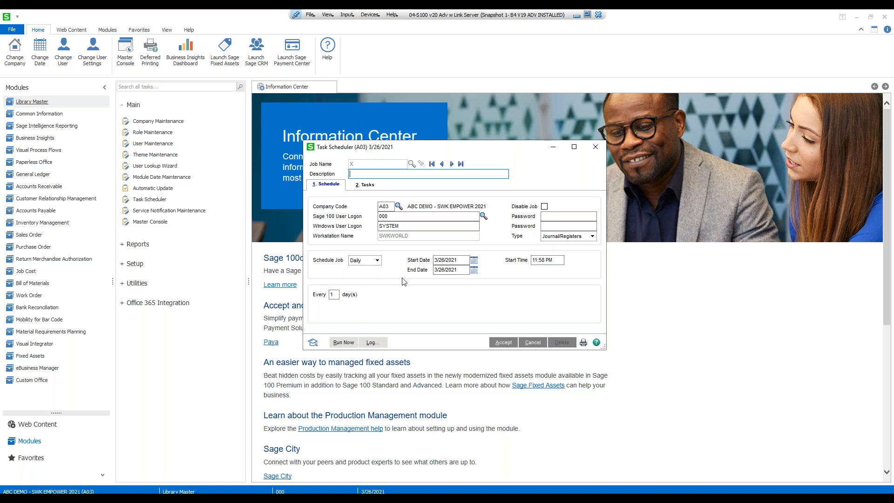
{"action": "left_click", "coordinate": [377, 261]}
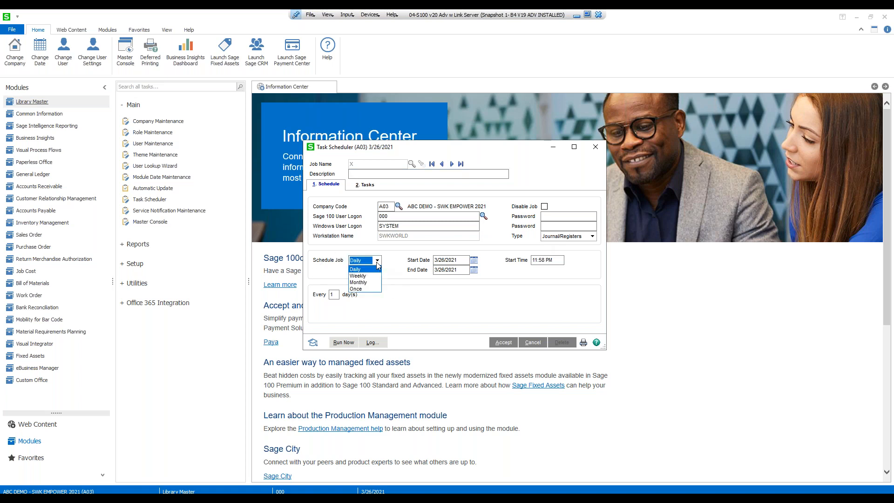
{"action": "left_click", "coordinate": [377, 262]}
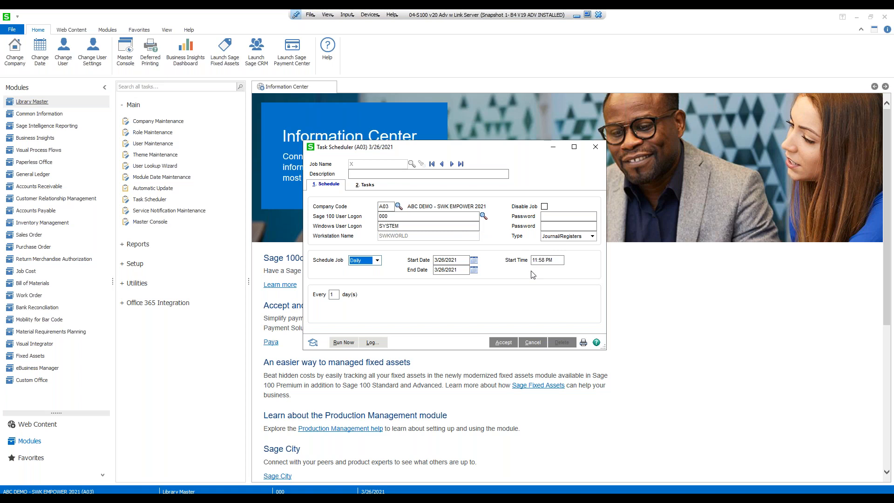
Set job X's type to Reports, add a task line for the A/R module, and view the reports available for it.
{"action": "left_click", "coordinate": [592, 238]}
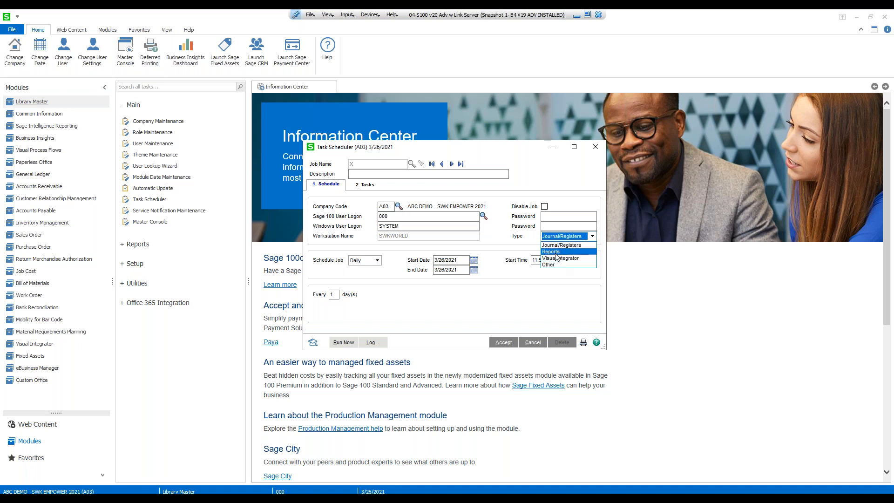
{"action": "left_click", "coordinate": [556, 253]}
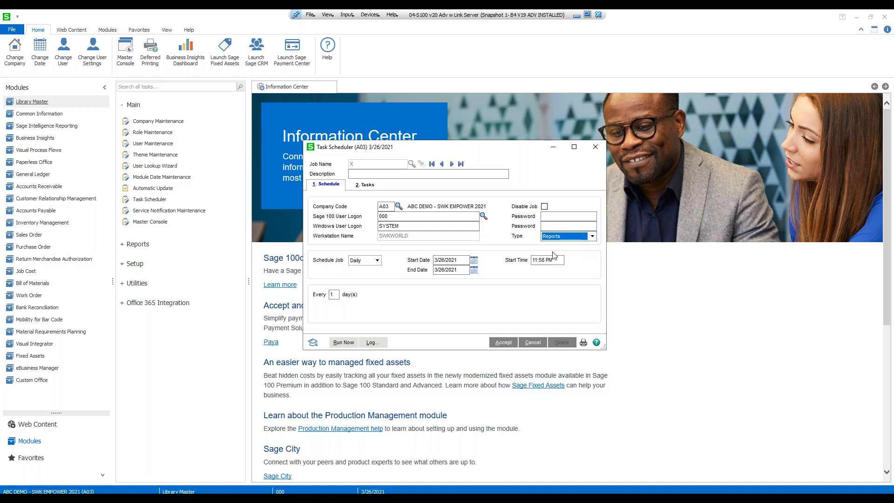
{"action": "left_click", "coordinate": [369, 186]}
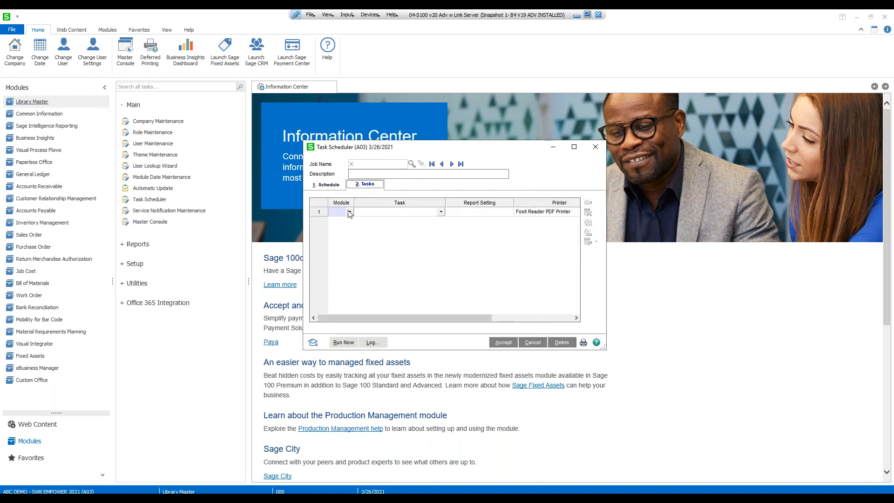
{"action": "left_click", "coordinate": [350, 212]}
{"action": "left_click", "coordinate": [339, 228]}
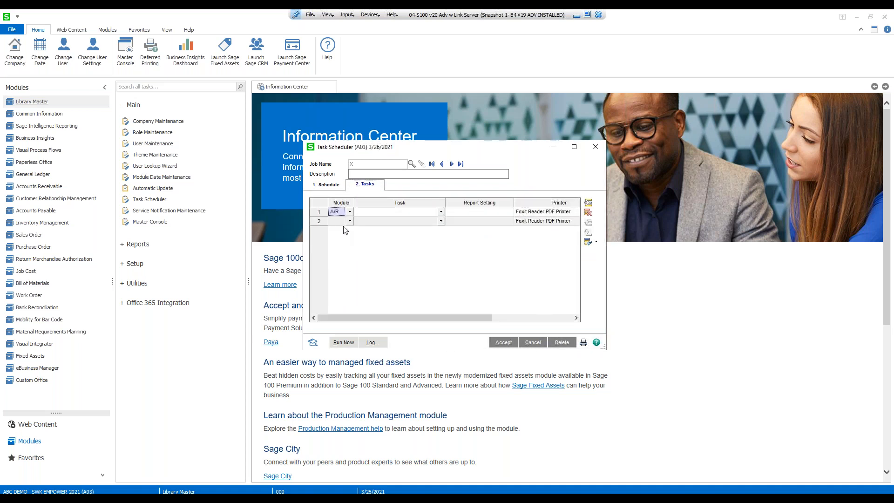
{"action": "left_click", "coordinate": [441, 212]}
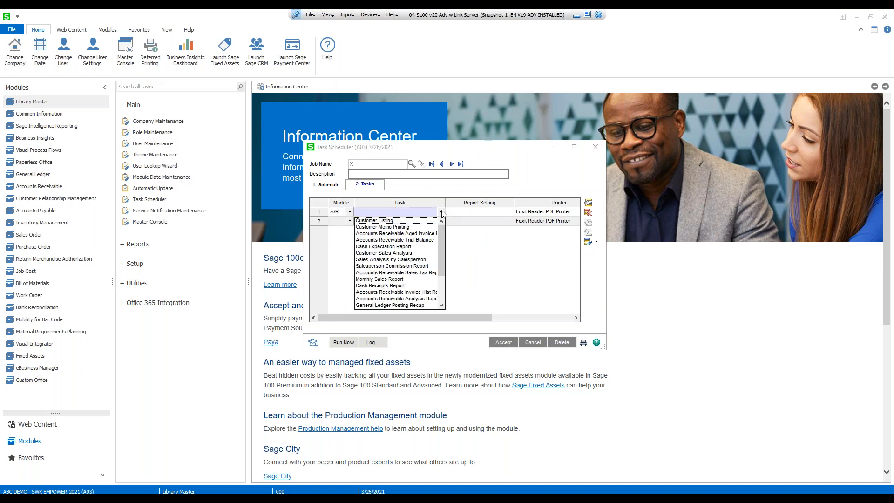
{"action": "left_click", "coordinate": [502, 258]}
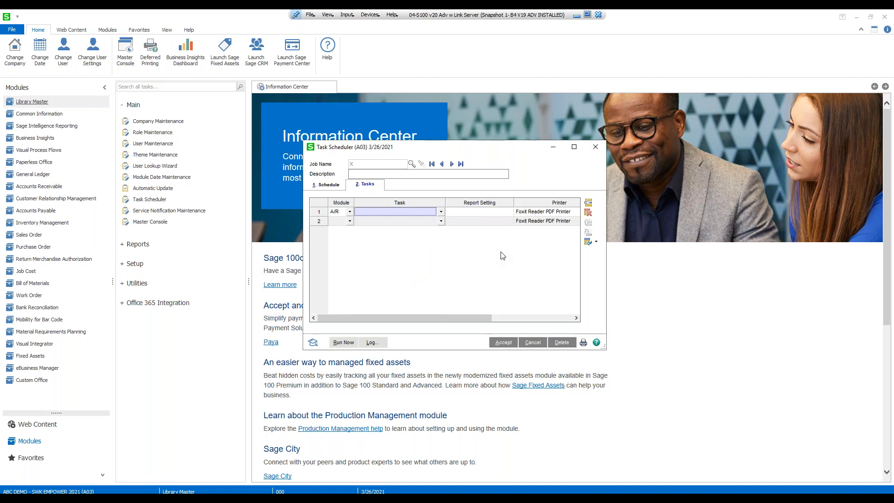
Cancel job X without saving it.
{"action": "left_click", "coordinate": [534, 343]}
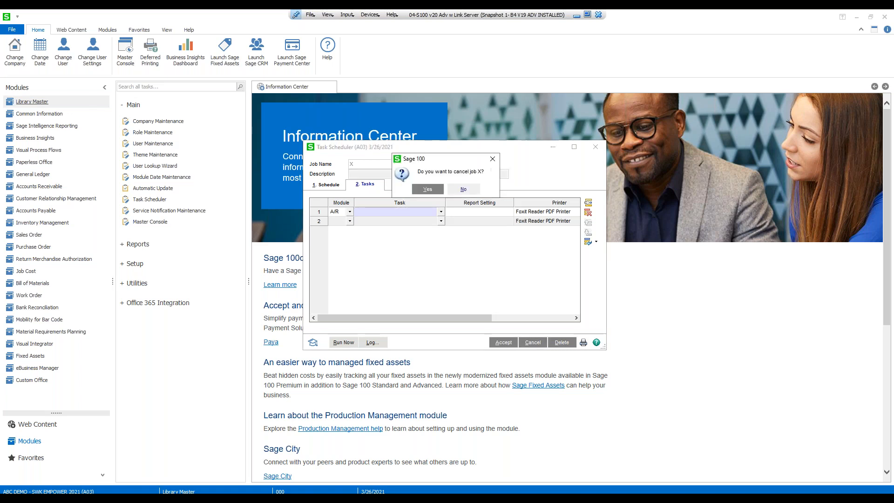
{"action": "left_click", "coordinate": [463, 189]}
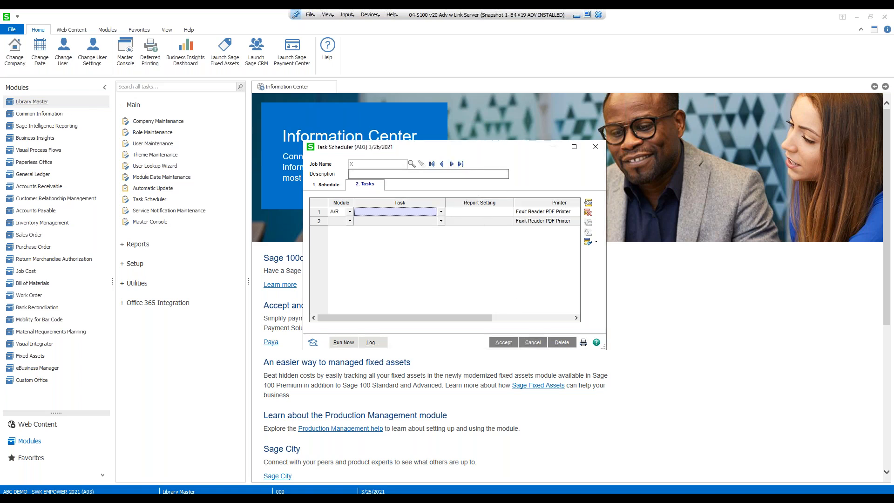
{"action": "left_click", "coordinate": [533, 343]}
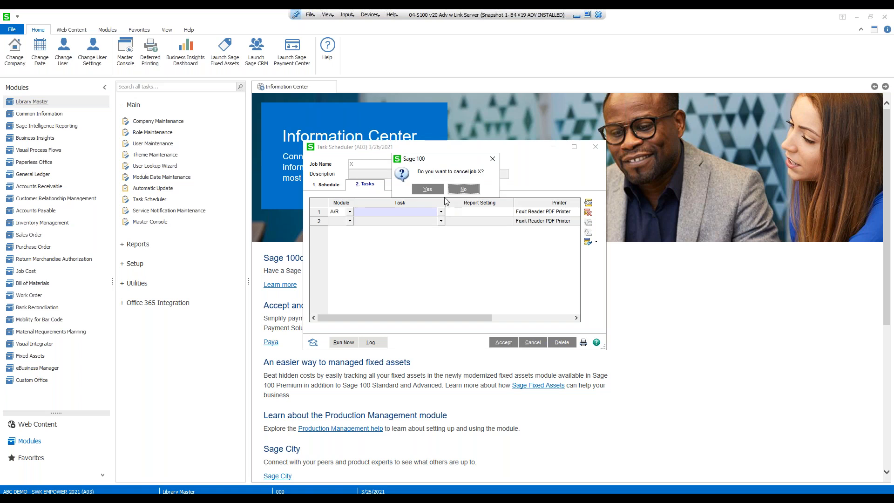
{"action": "left_click", "coordinate": [430, 189]}
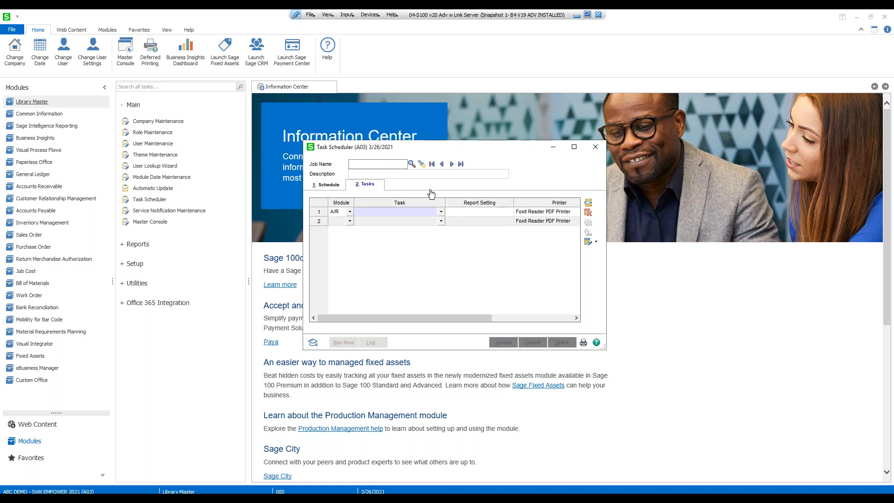
Open the existing GL_JE_IMPORT job and examine its schedule settings and its Visual Integrator import task.
{"action": "left_click", "coordinate": [411, 164]}
{"action": "left_click", "coordinate": [396, 196]}
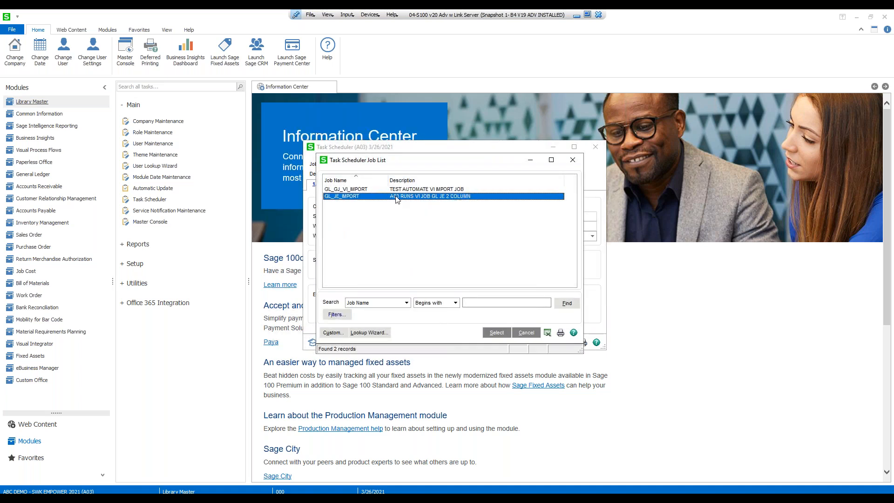
{"action": "double_click", "coordinate": [396, 196]}
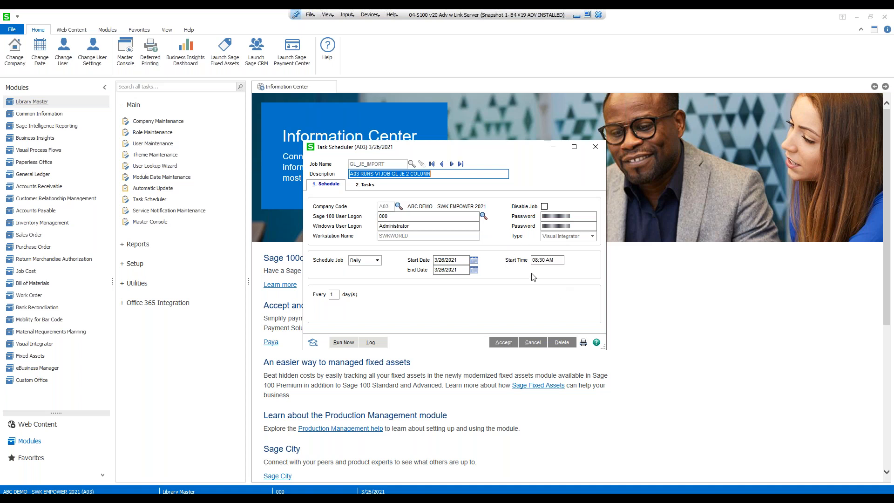
{"action": "left_click", "coordinate": [365, 185]}
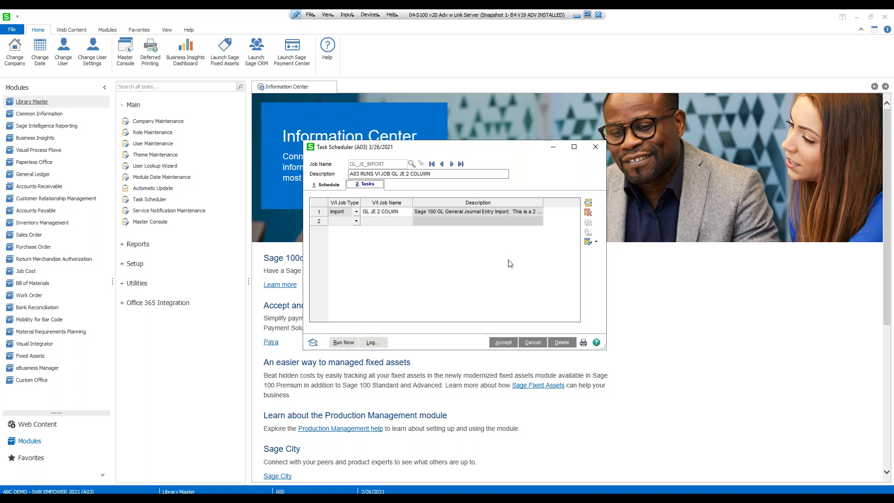
{"action": "left_click", "coordinate": [319, 188]}
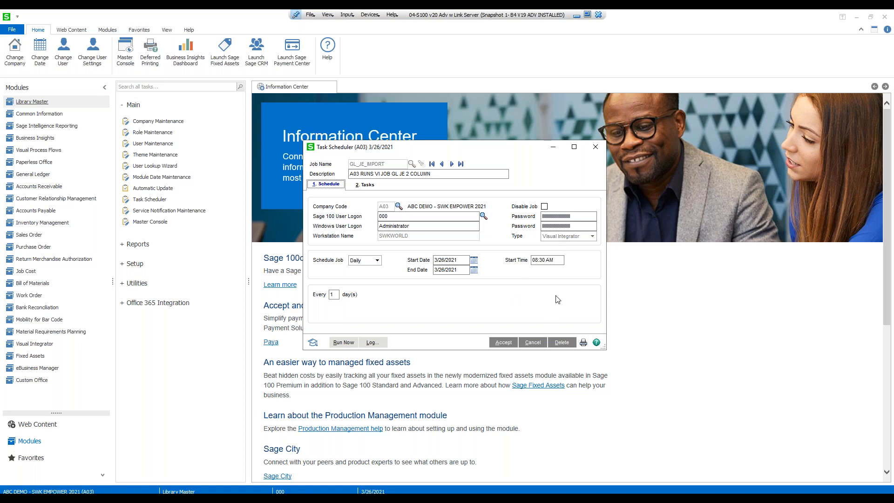
Preview the Task Scheduler Log to check the job's run times, and close all windows back to the main Sage 100 window.
{"action": "left_click", "coordinate": [377, 345]}
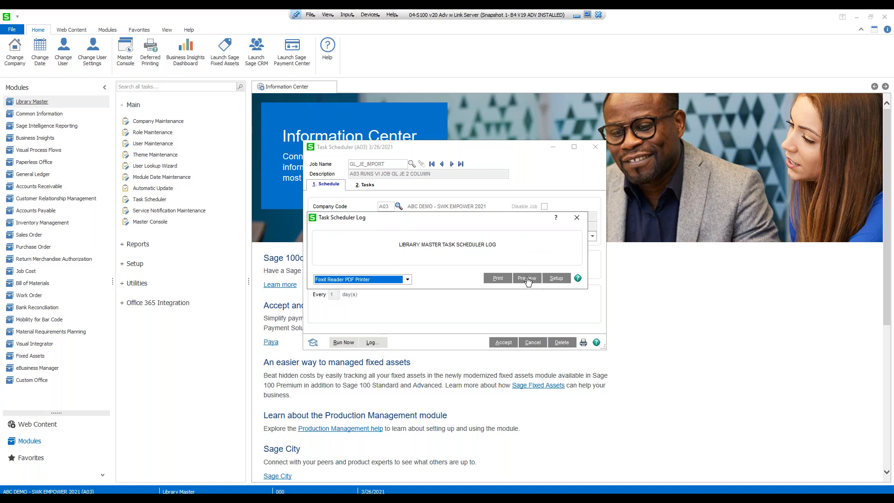
{"action": "left_click", "coordinate": [529, 279]}
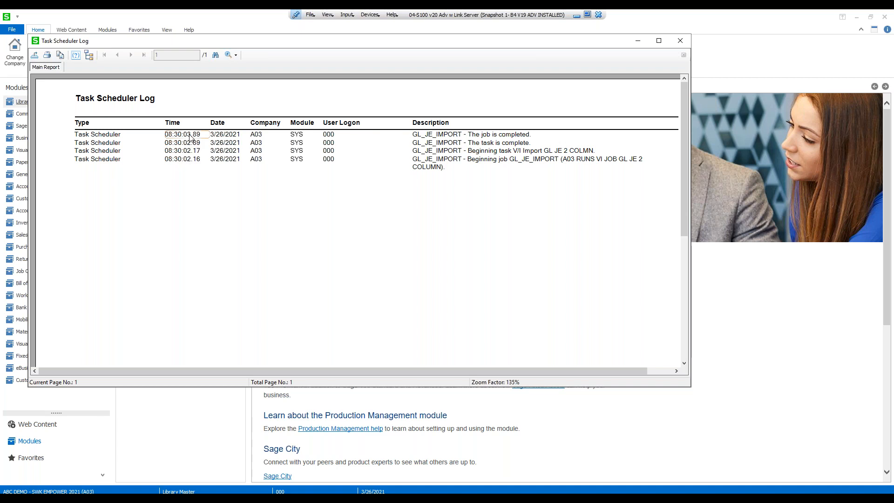
{"action": "left_click", "coordinate": [680, 43]}
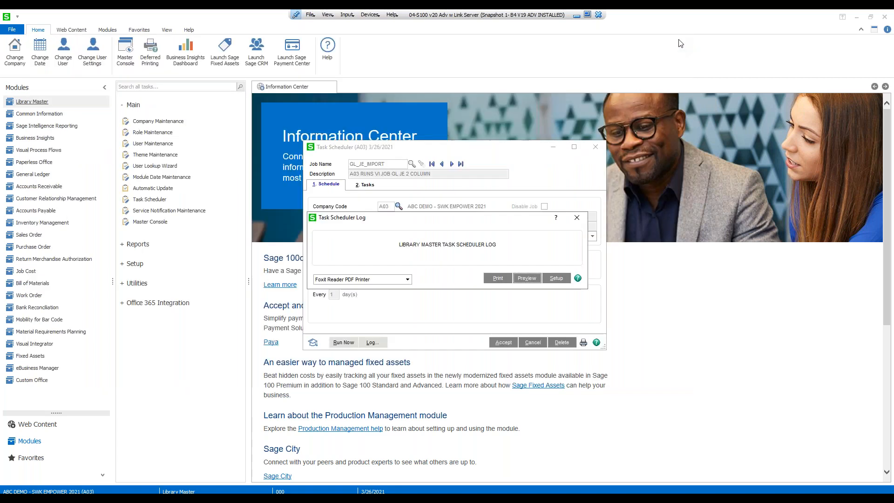
{"action": "left_click", "coordinate": [595, 148]}
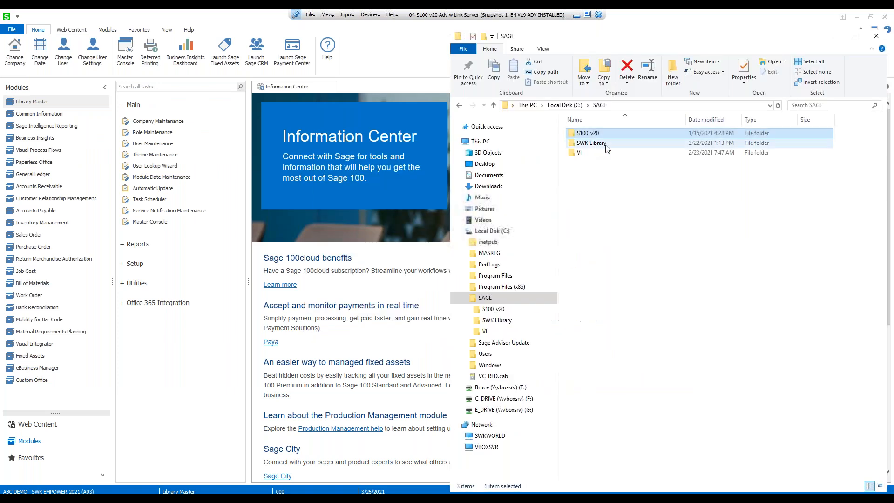
{"action": "left_click", "coordinate": [834, 35]}
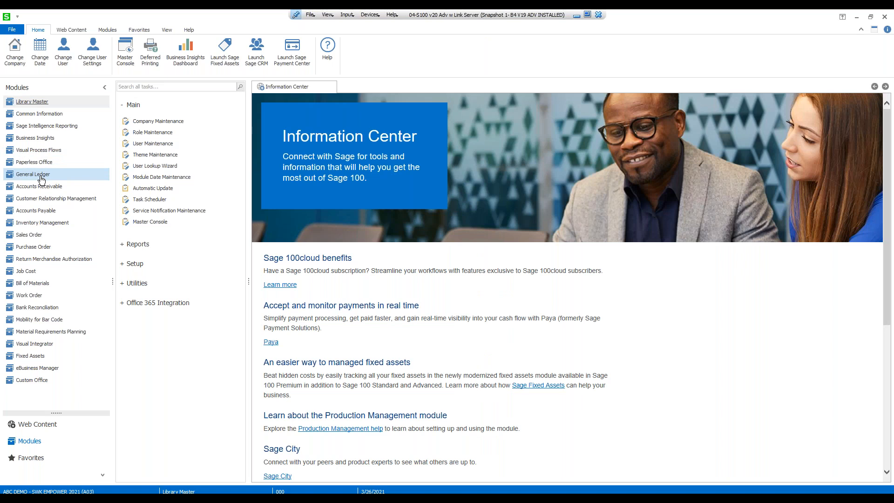
Open batch 00019 in General Ledger's General Journal Entry, check its creation date and time, and accept the batch.
{"action": "left_click", "coordinate": [70, 175]}
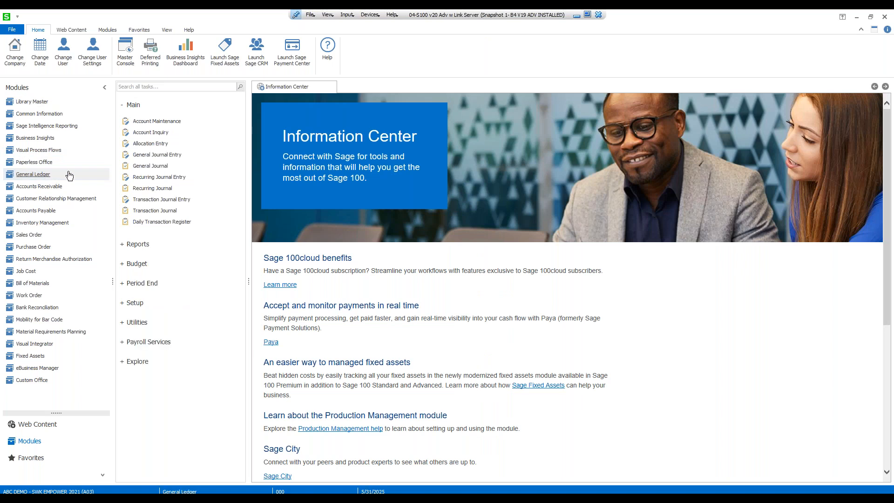
{"action": "left_click", "coordinate": [163, 156]}
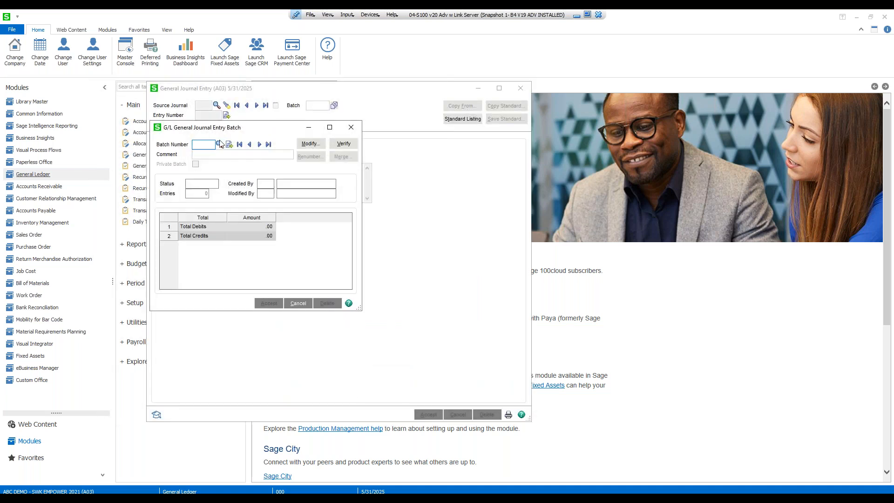
{"action": "left_click", "coordinate": [219, 146]}
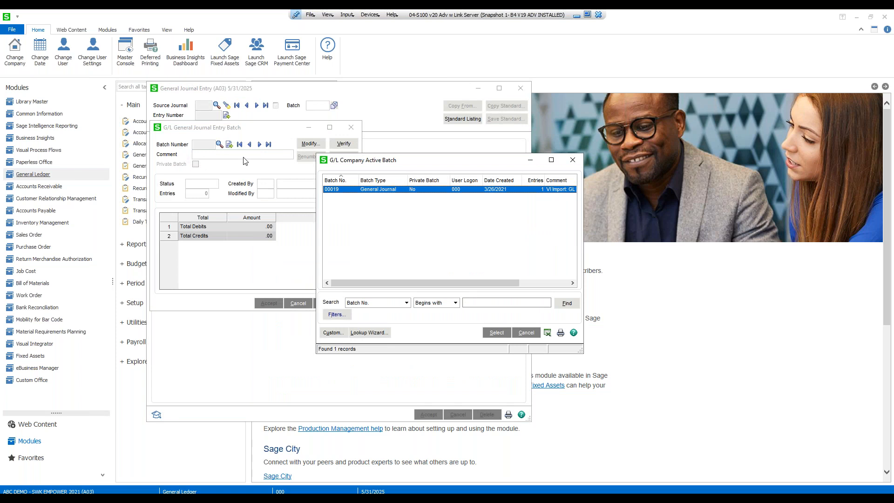
{"action": "left_click", "coordinate": [497, 333]}
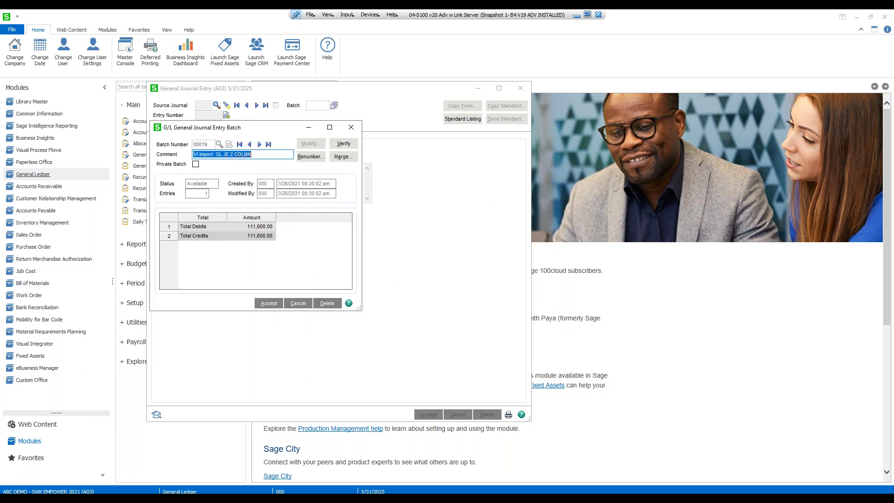
{"action": "left_click", "coordinate": [327, 184]}
{"action": "left_click_drag", "start_coordinate": [327, 184], "coordinate": [275, 184]}
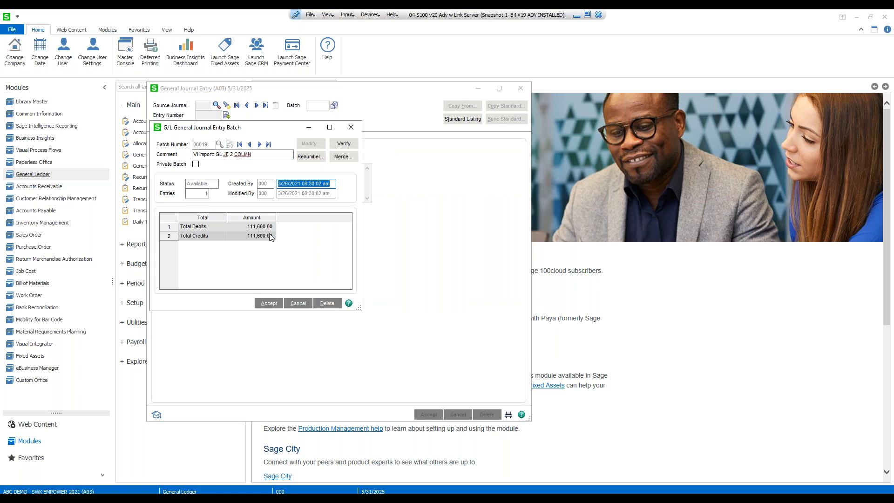
{"action": "left_click", "coordinate": [269, 303]}
Review the imported journal entry's comment and lines in batch 00019, close it, and return to the Library Master tasks.
{"action": "left_click", "coordinate": [226, 105]}
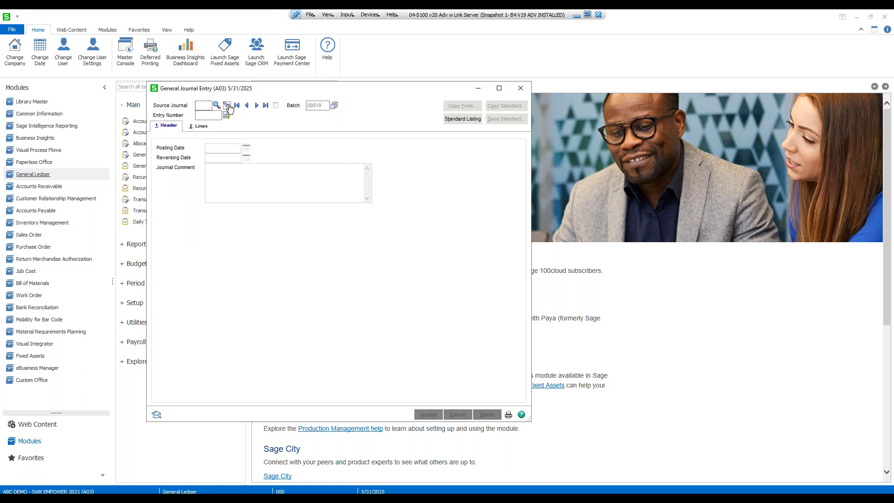
{"action": "double_click", "coordinate": [339, 190]}
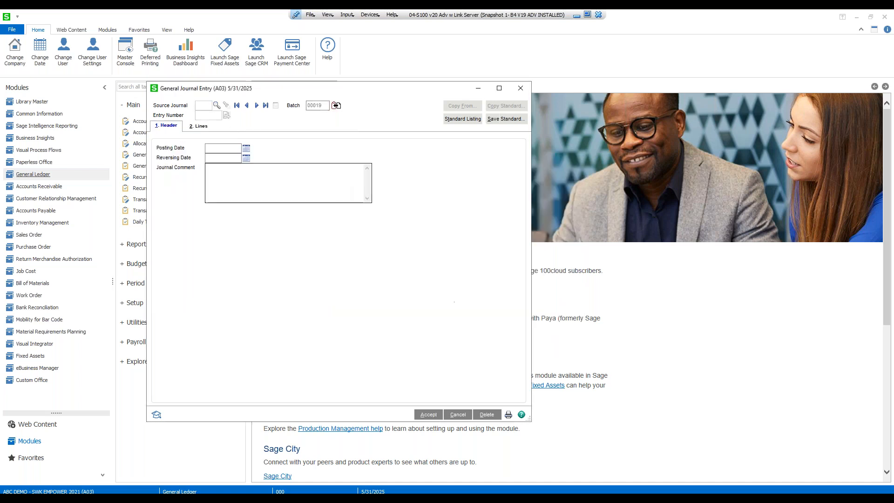
{"action": "left_click_drag", "start_coordinate": [239, 168], "coordinate": [193, 177]}
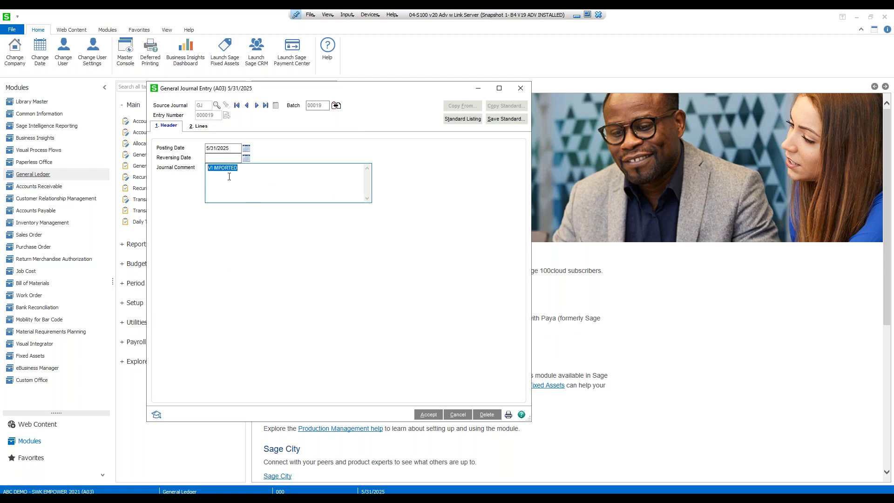
{"action": "left_click", "coordinate": [198, 127]}
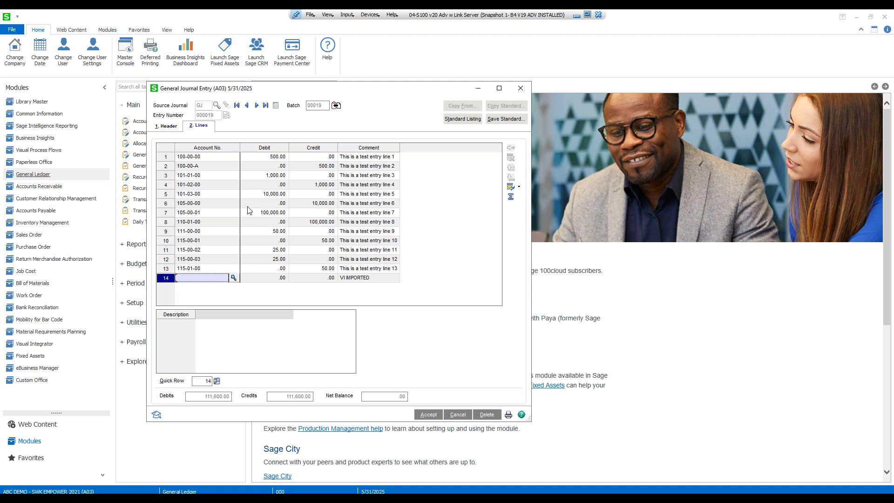
{"action": "left_click", "coordinate": [521, 89]}
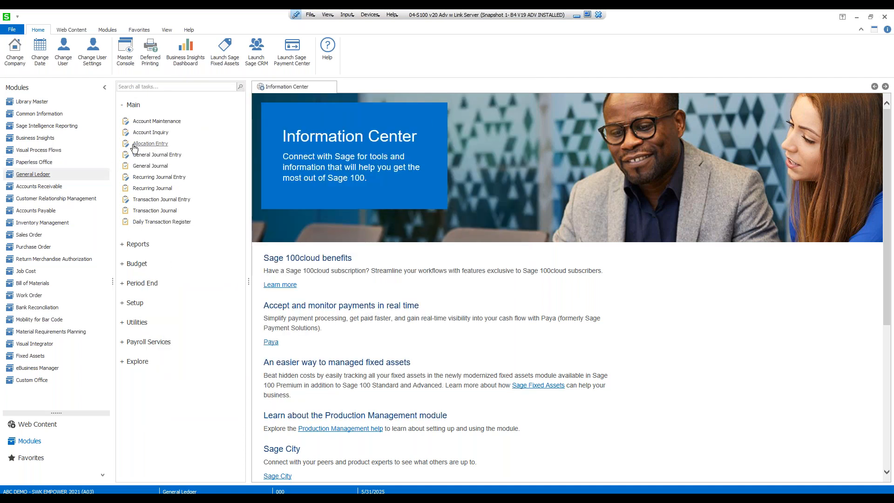
{"action": "left_click", "coordinate": [55, 103]}
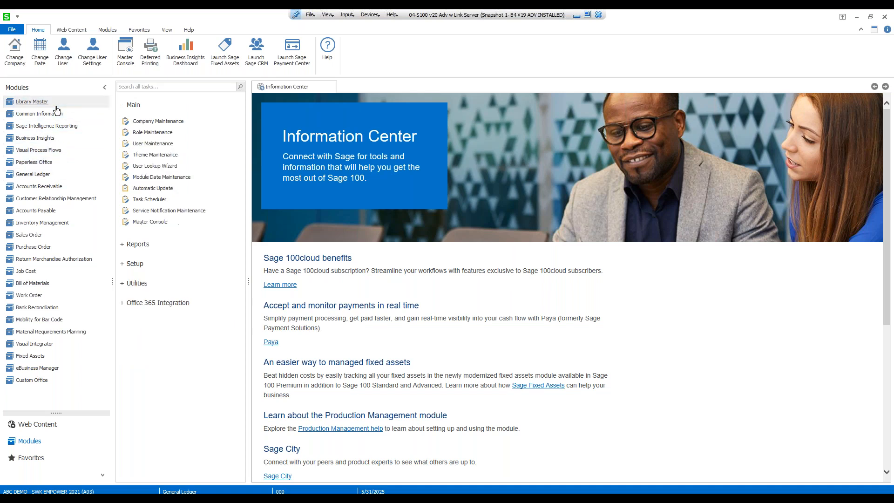
Open Task Scheduler from Library Master, review the GL_JE_IMPORT job's schedule settings, and close the window.
{"action": "left_click", "coordinate": [153, 200]}
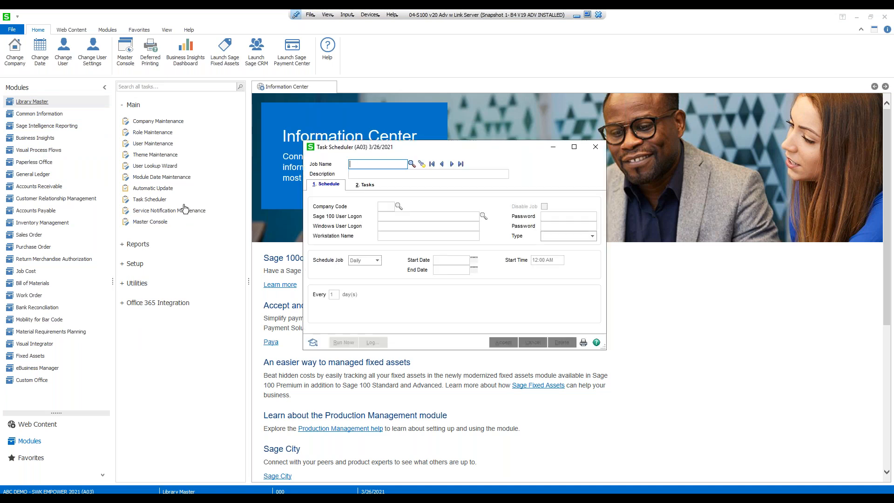
{"action": "left_click", "coordinate": [453, 164]}
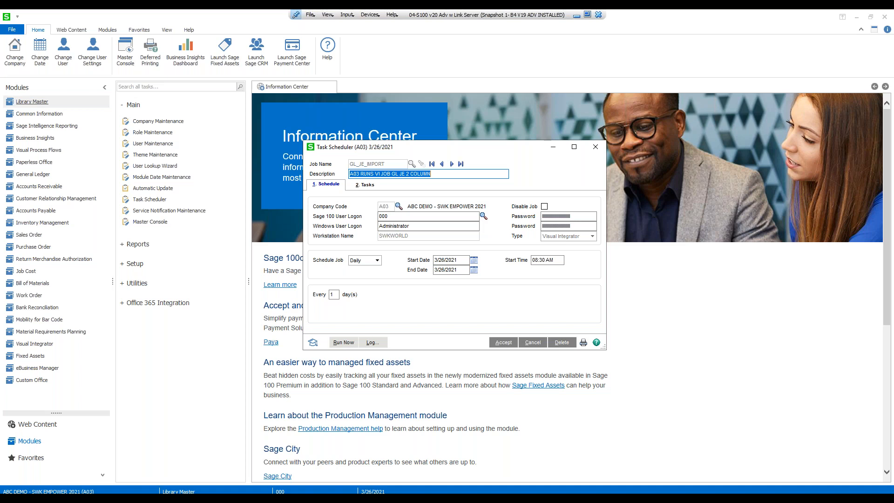
{"action": "left_click", "coordinate": [595, 147]}
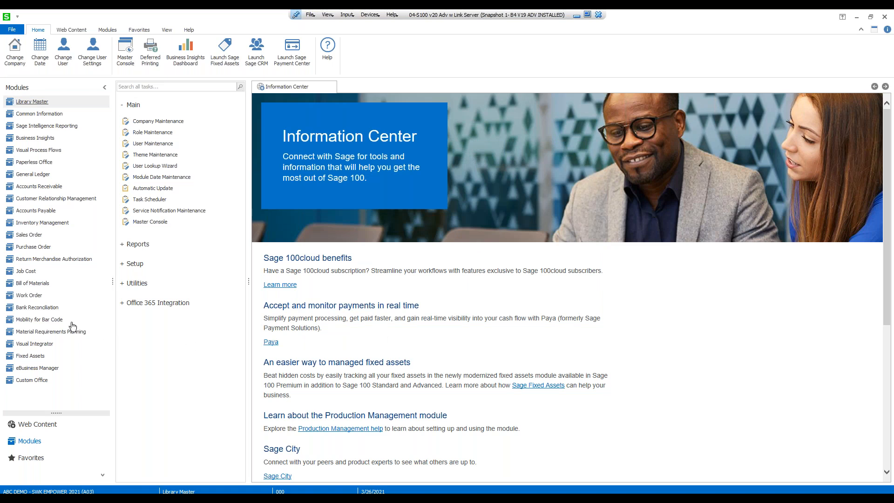
Preview the Credit Available custom report in Accounts Receivable for company A03, and close the preview.
{"action": "left_click", "coordinate": [46, 213]}
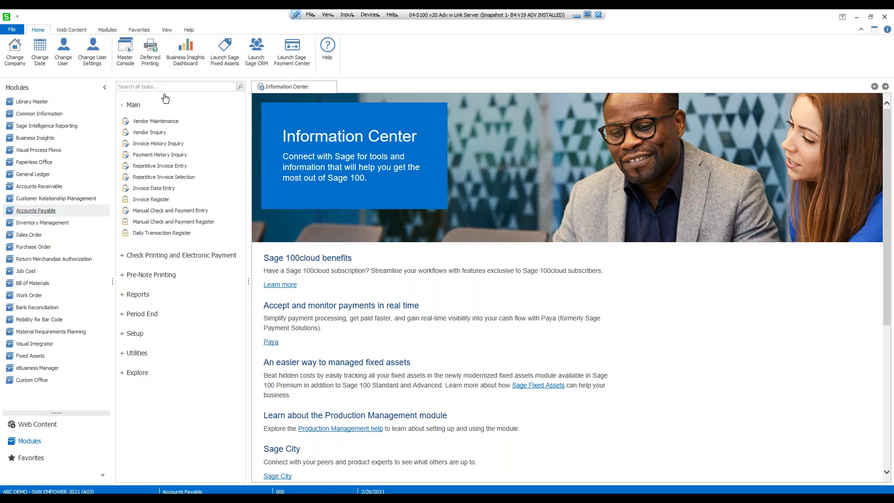
{"action": "left_click", "coordinate": [133, 106]}
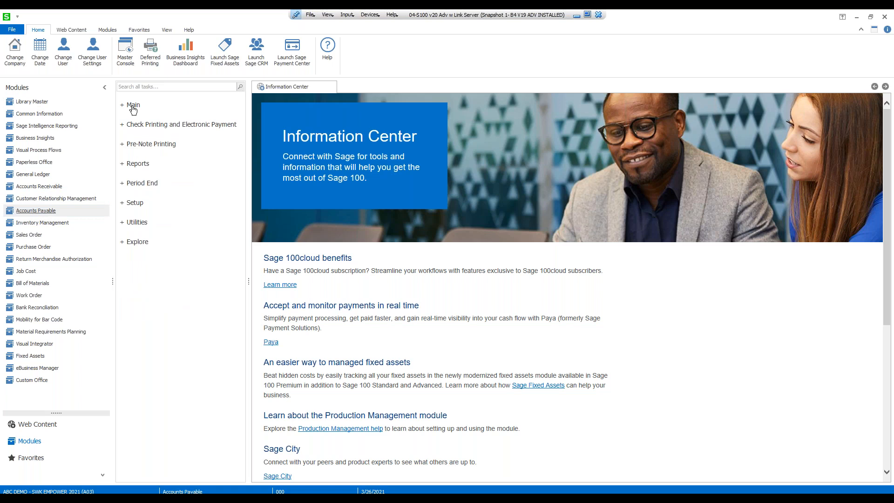
{"action": "left_click", "coordinate": [40, 186]}
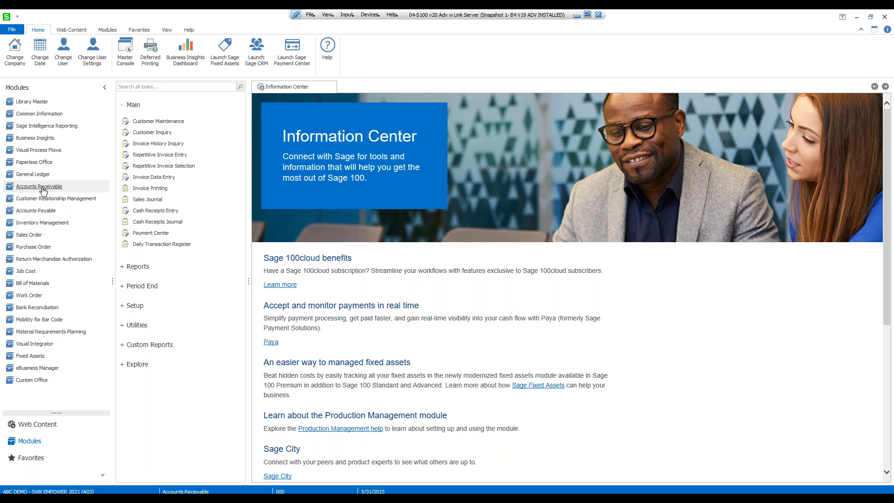
{"action": "left_click", "coordinate": [131, 105]}
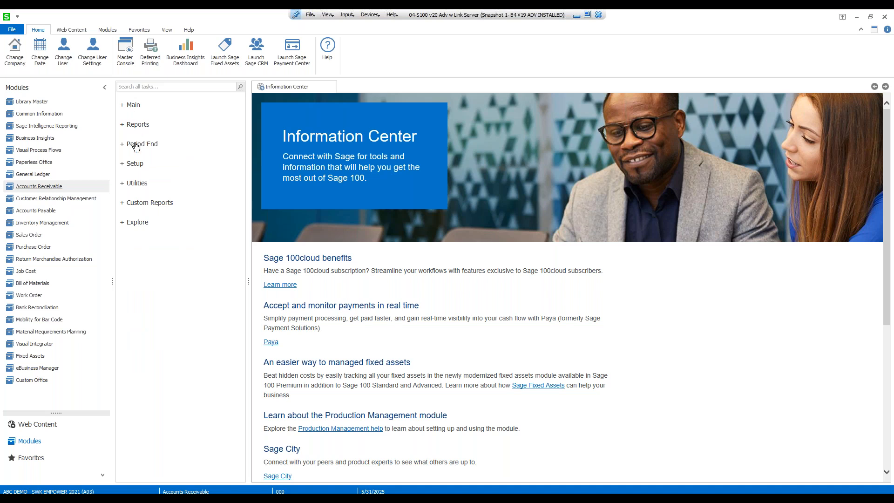
{"action": "left_click", "coordinate": [136, 206]}
{"action": "left_click", "coordinate": [154, 220]}
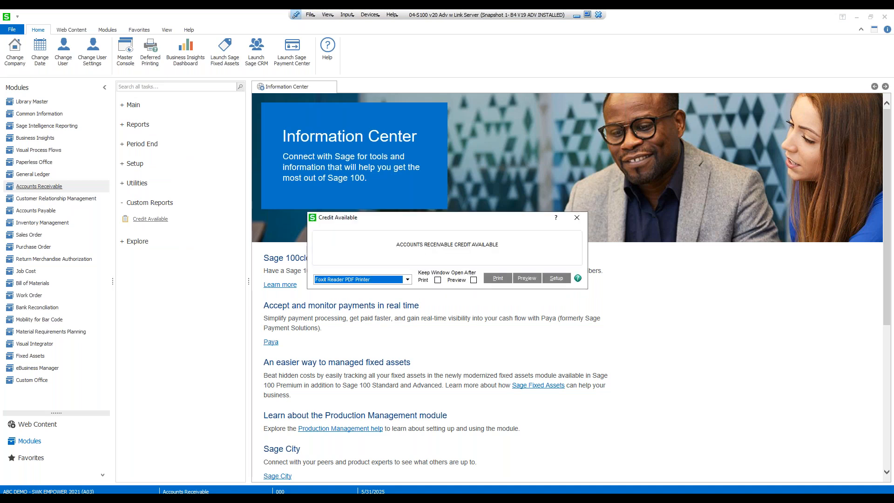
{"action": "left_click", "coordinate": [531, 281]}
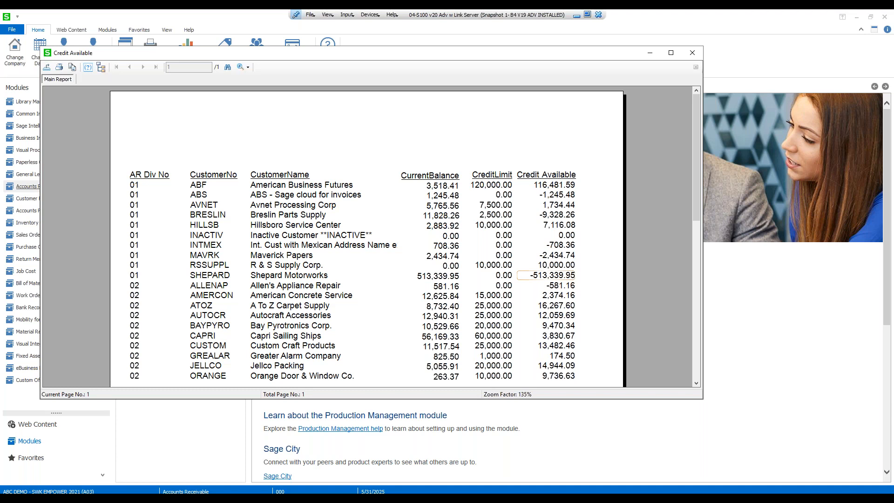
{"action": "left_click", "coordinate": [692, 53]}
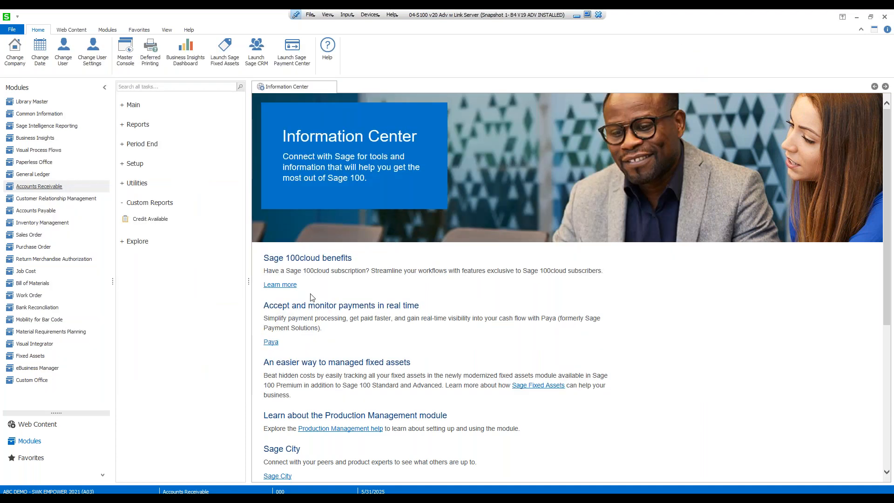
Switch the active company to XYZ, XYZ Manufacturing Company.
{"action": "left_click", "coordinate": [110, 491]}
{"action": "left_click", "coordinate": [133, 91]}
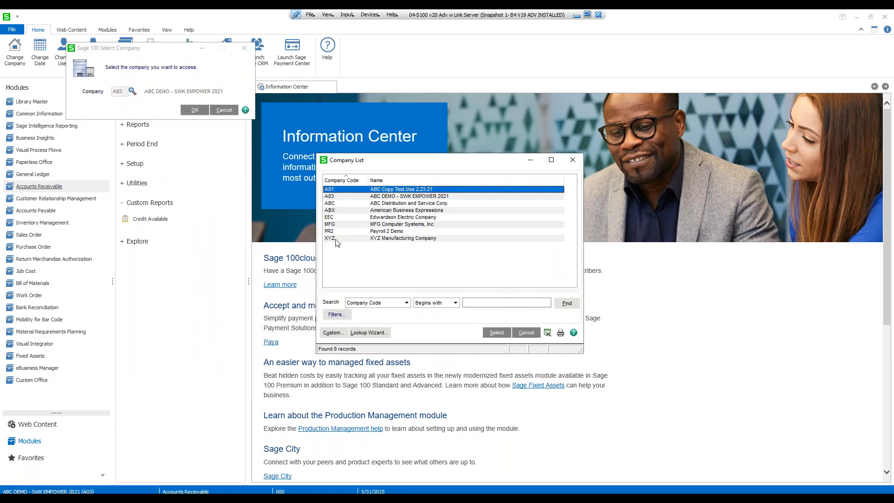
{"action": "double_click", "coordinate": [331, 238]}
{"action": "left_click", "coordinate": [195, 110]}
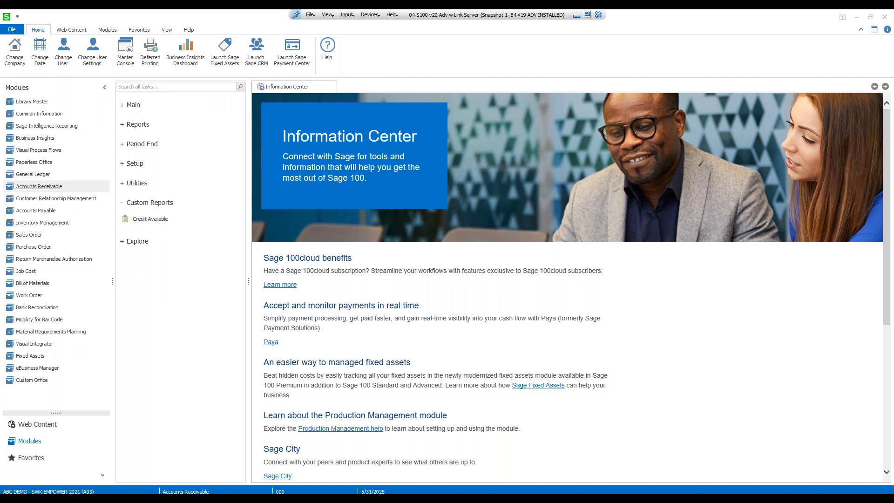
Preview the Accounts Receivable Credit Available custom report for company XYZ, and close the preview.
{"action": "left_click", "coordinate": [176, 113]}
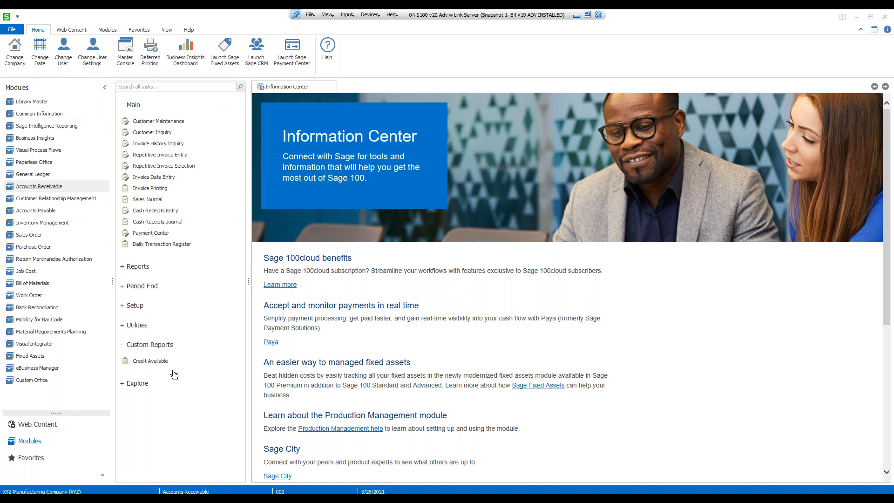
{"action": "left_click", "coordinate": [159, 361]}
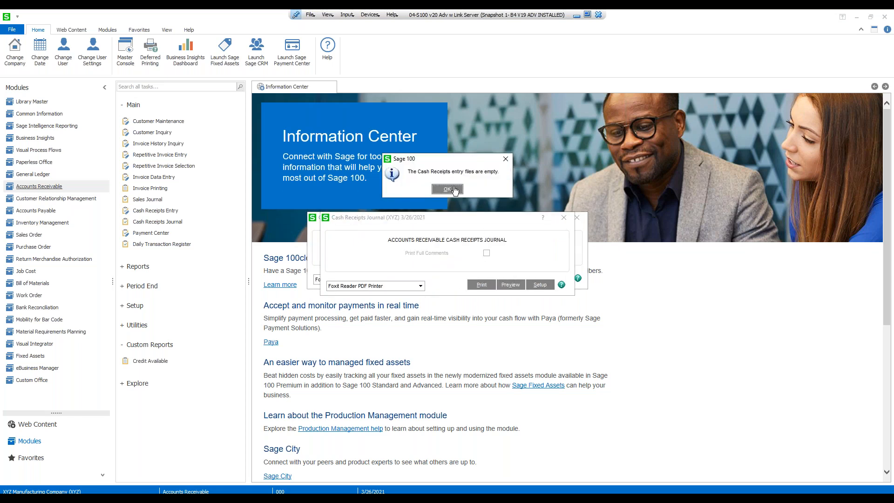
{"action": "left_click", "coordinate": [447, 189]}
{"action": "left_click", "coordinate": [524, 280]}
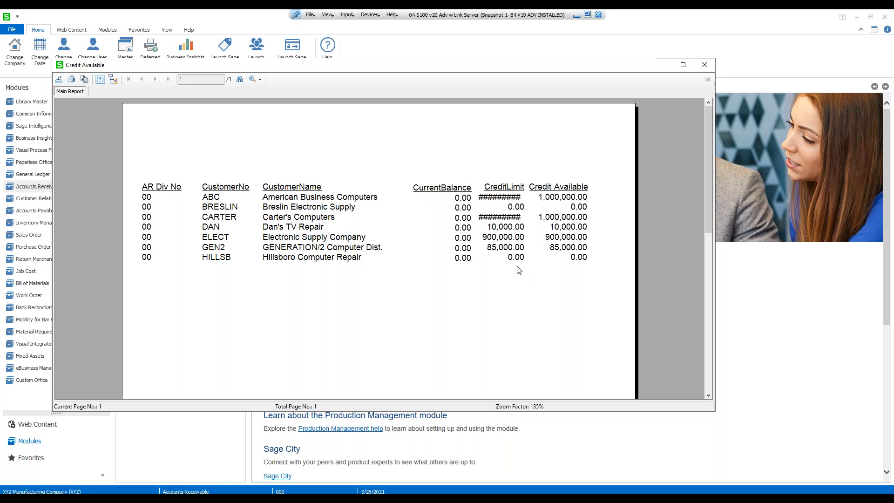
{"action": "left_click", "coordinate": [704, 66]}
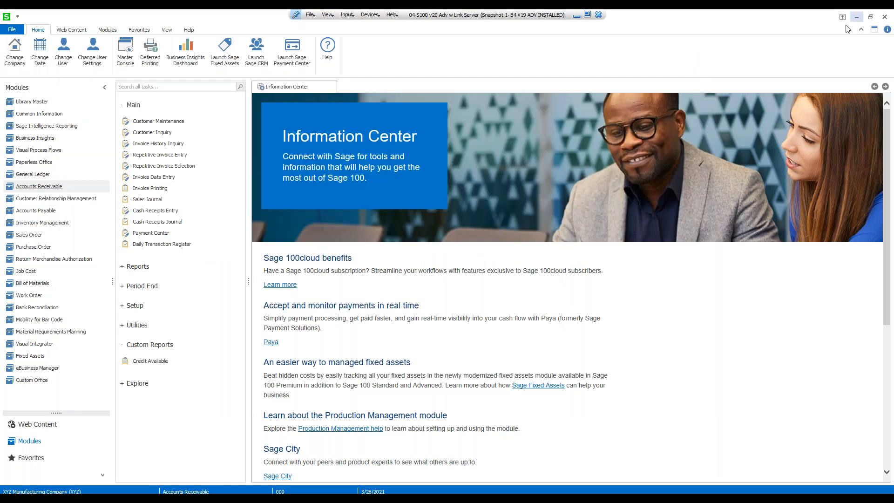
Switch to File Explorer and locate Credit_Avail_1_CUSTOM.rpt in the SAGE\S100_v20\MAS90\Reports folder.
{"action": "key", "text": "alt+Tab"}
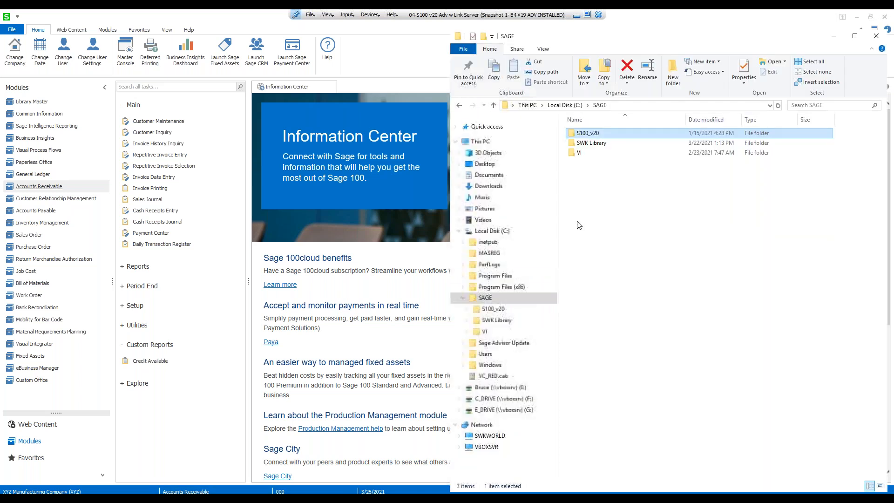
{"action": "left_click", "coordinate": [496, 309]}
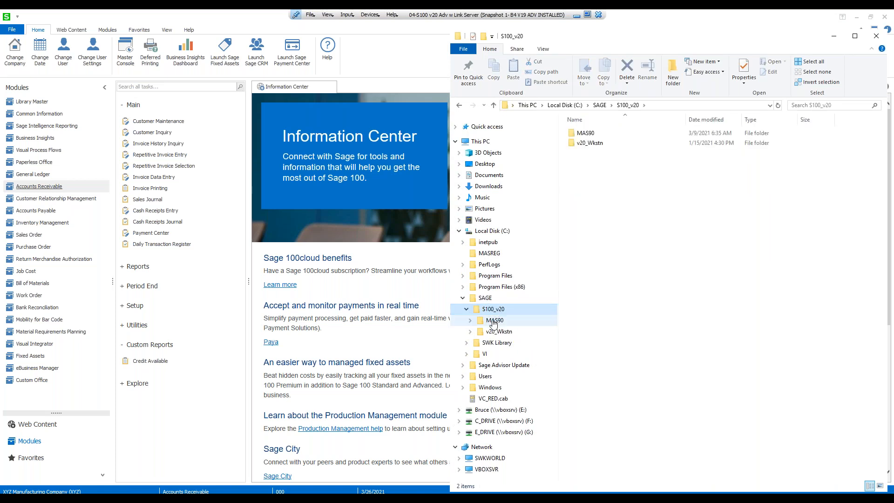
{"action": "left_click", "coordinate": [494, 321]}
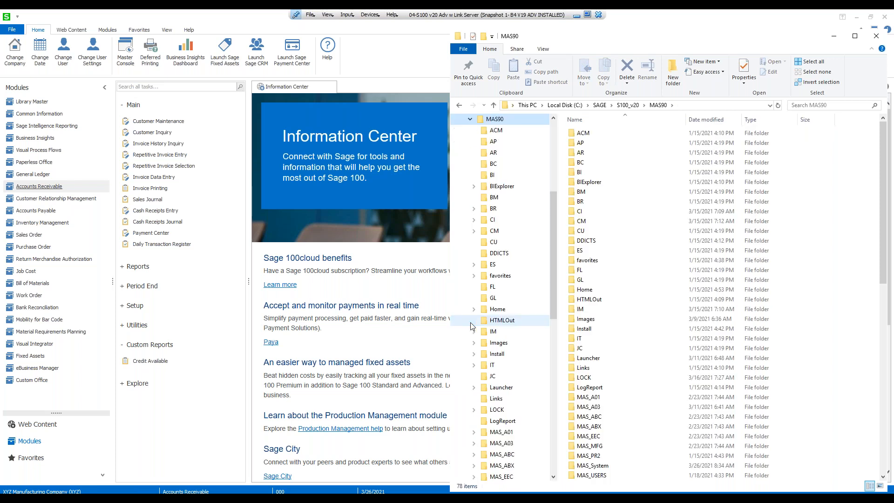
{"action": "scroll", "coordinate": [496, 310], "scroll_direction": "down", "scroll_amount": 4}
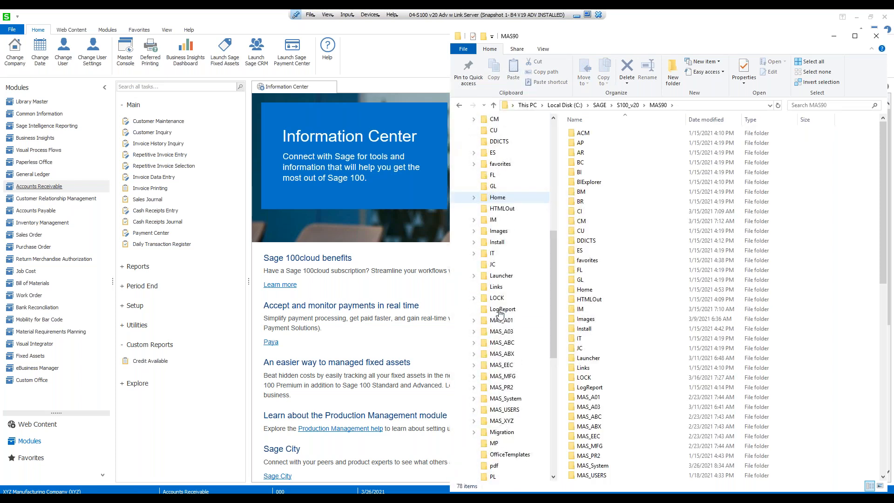
{"action": "scroll", "coordinate": [500, 314], "scroll_direction": "down", "scroll_amount": 5}
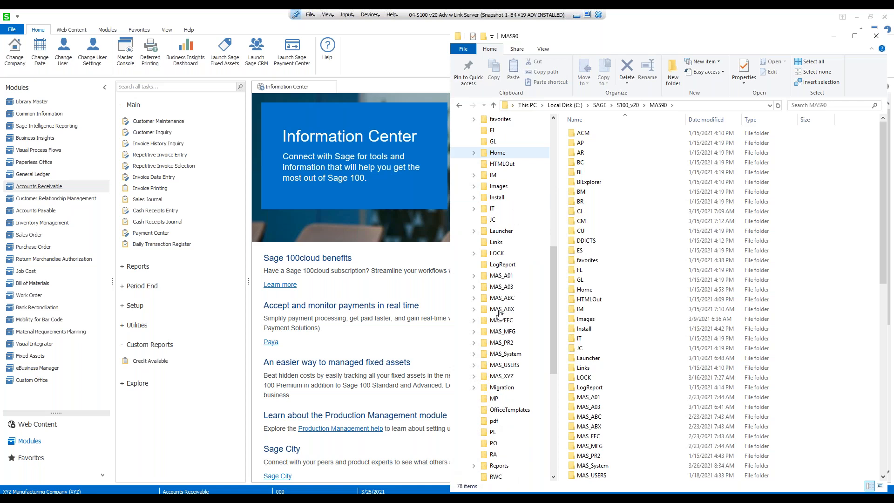
{"action": "left_click", "coordinate": [499, 353]}
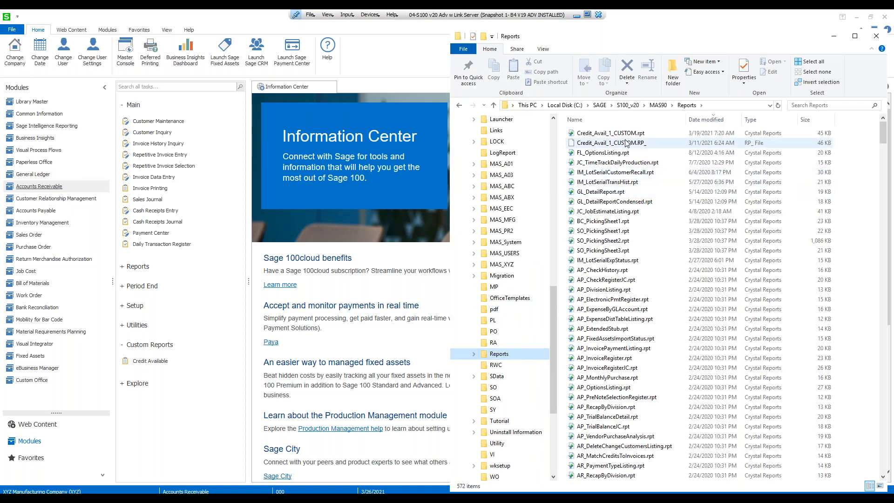
{"action": "left_click", "coordinate": [629, 136]}
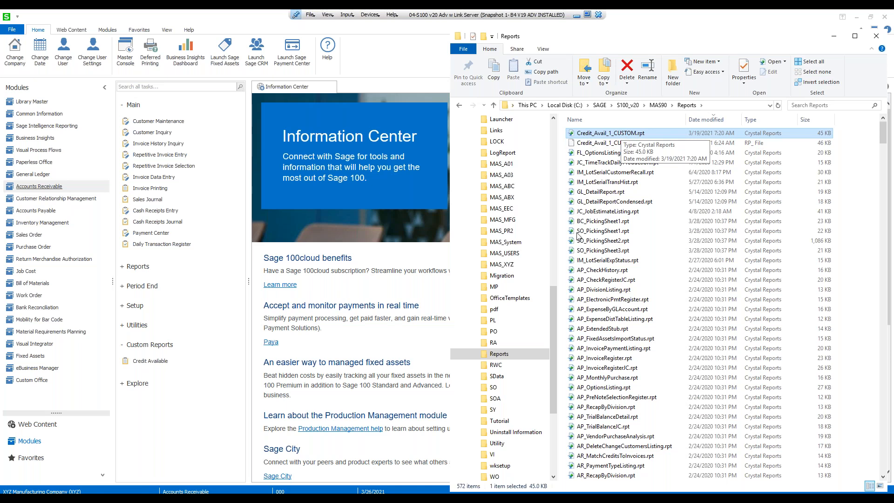
Copy Credit_Avail_1_CUSTOM.rpt from the SWK Library folder into the MAS90\MAS_A03\Reports folder.
{"action": "scroll", "coordinate": [499, 354], "scroll_direction": "down", "scroll_amount": 5}
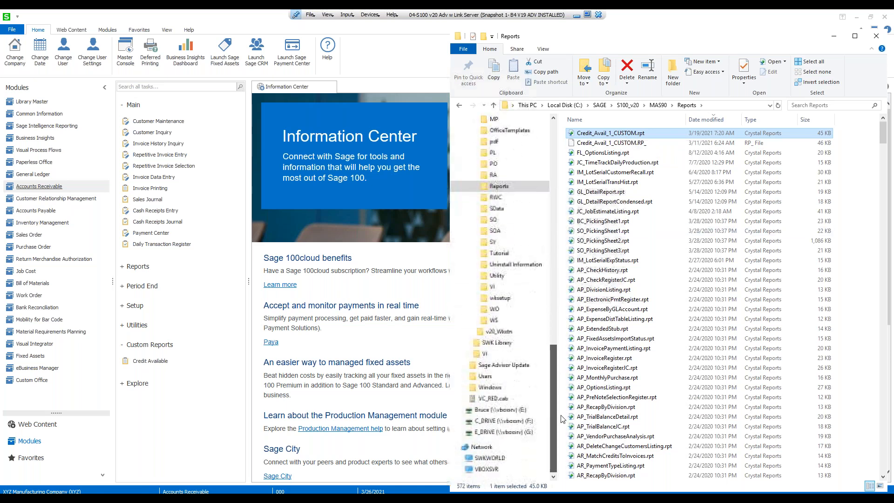
{"action": "left_click", "coordinate": [496, 345]}
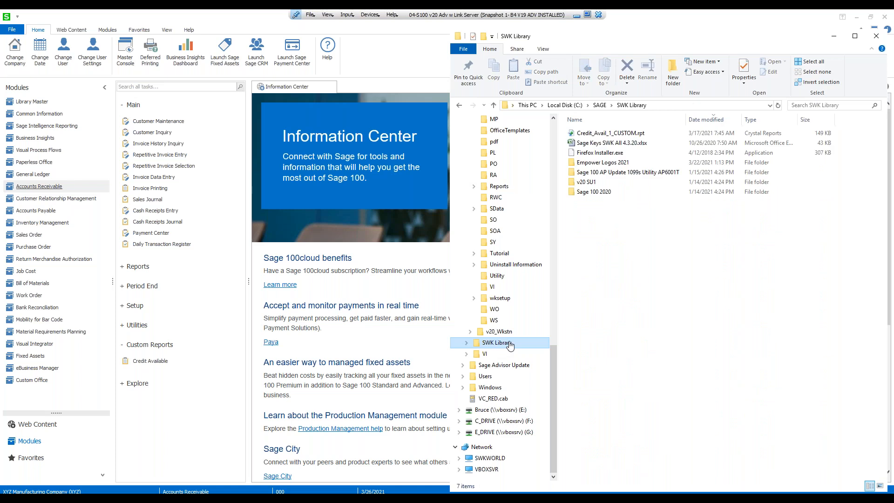
{"action": "left_click", "coordinate": [623, 134]}
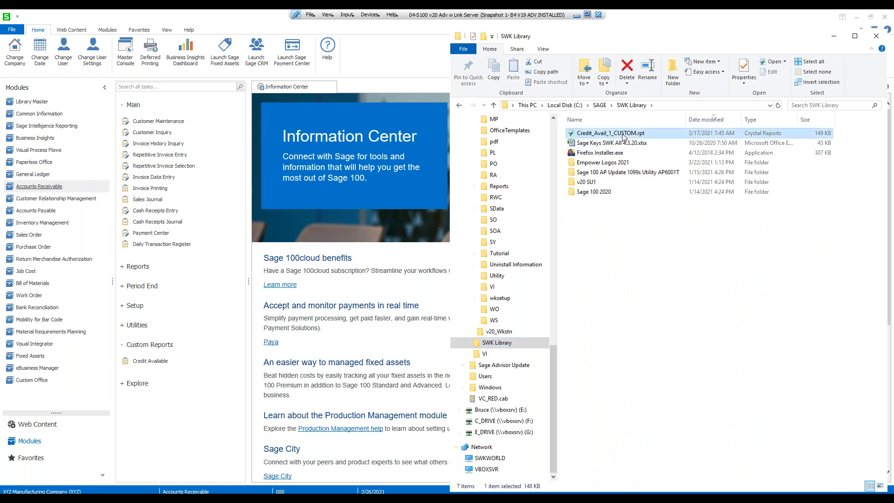
{"action": "right_click", "coordinate": [623, 135]}
{"action": "left_click", "coordinate": [652, 222]}
{"action": "left_click_drag", "start_coordinate": [554, 409], "coordinate": [559, 311]}
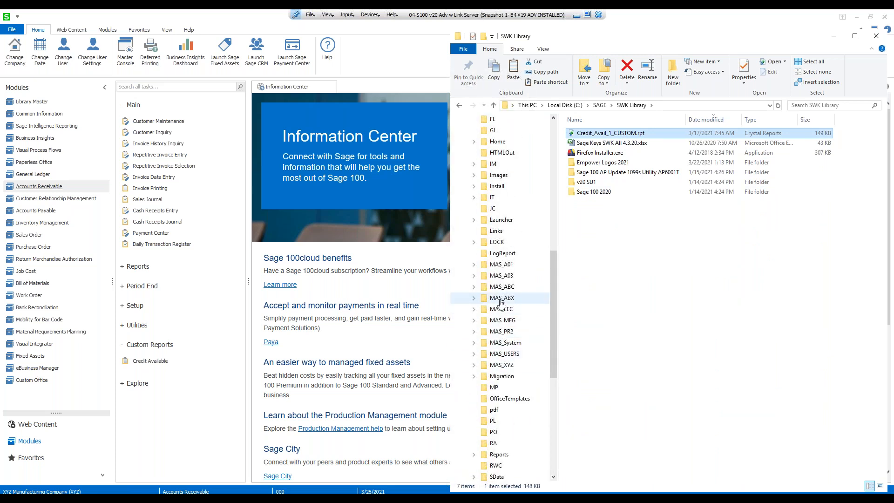
{"action": "left_click", "coordinate": [503, 275]}
{"action": "left_click", "coordinate": [473, 276]}
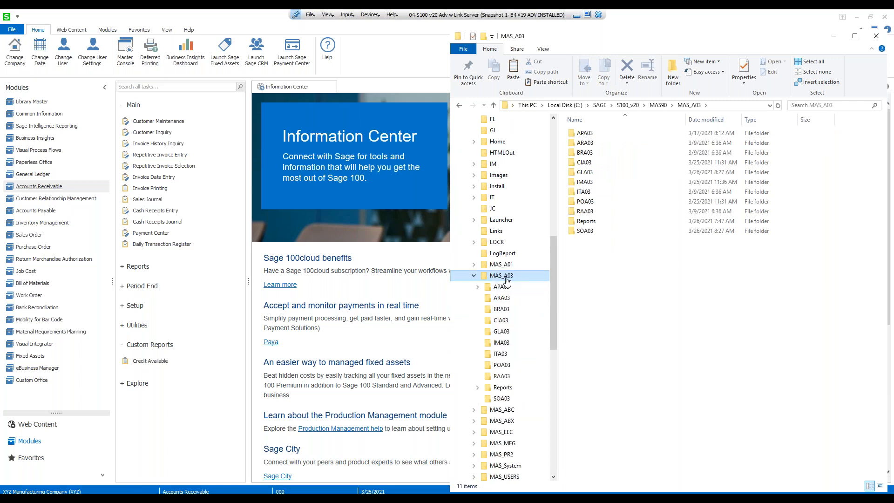
{"action": "left_click", "coordinate": [502, 388]}
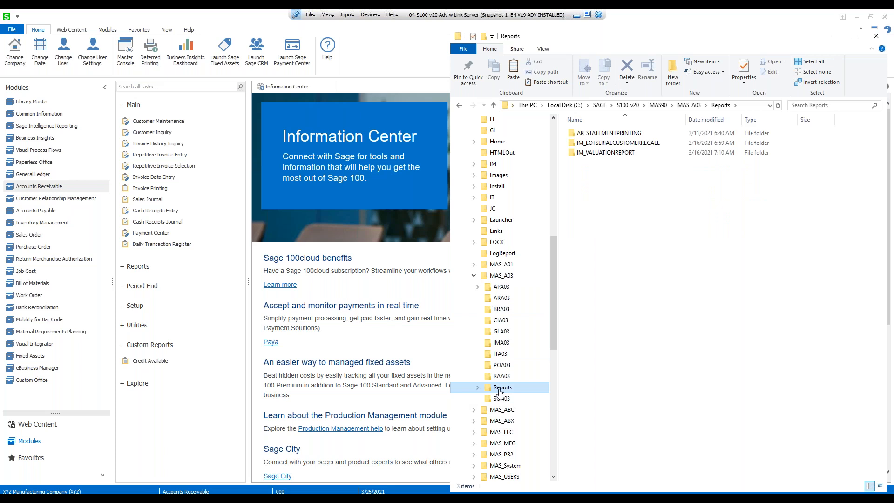
{"action": "right_click", "coordinate": [617, 211]}
{"action": "left_click", "coordinate": [639, 276]}
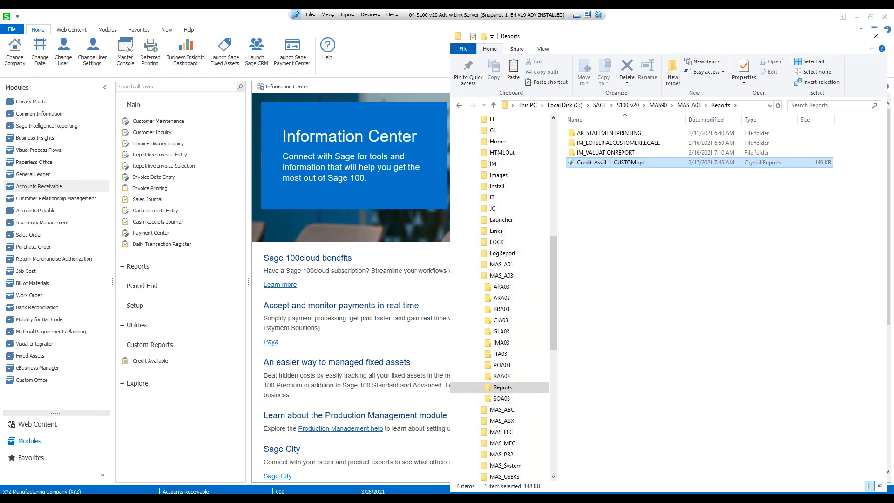
Open the copied Credit_Avail_1_CUSTOM.rpt in Crystal Reports, examine its enlarged header and field layout, close the report, and minimize the program.
{"action": "double_click", "coordinate": [611, 162]}
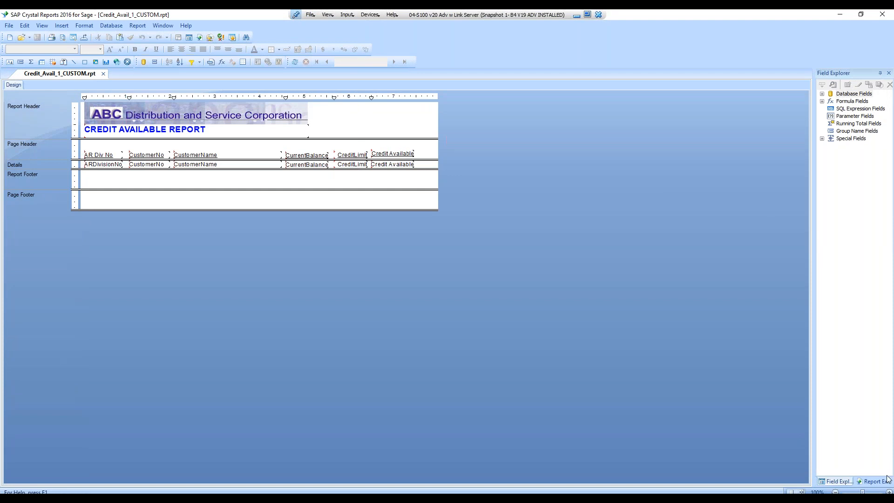
{"action": "left_click", "coordinate": [889, 493]}
{"action": "left_click", "coordinate": [889, 493]}
{"action": "left_click", "coordinate": [889, 492]}
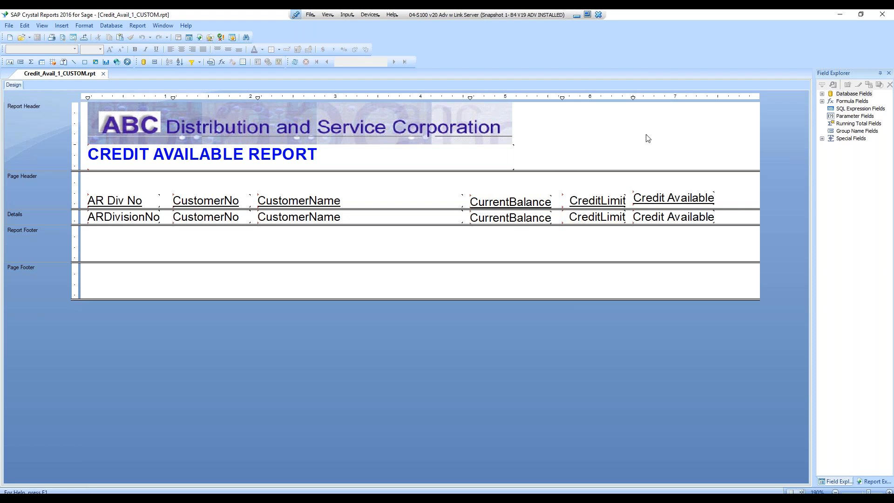
{"action": "left_click", "coordinate": [103, 74]}
{"action": "left_click", "coordinate": [840, 15]}
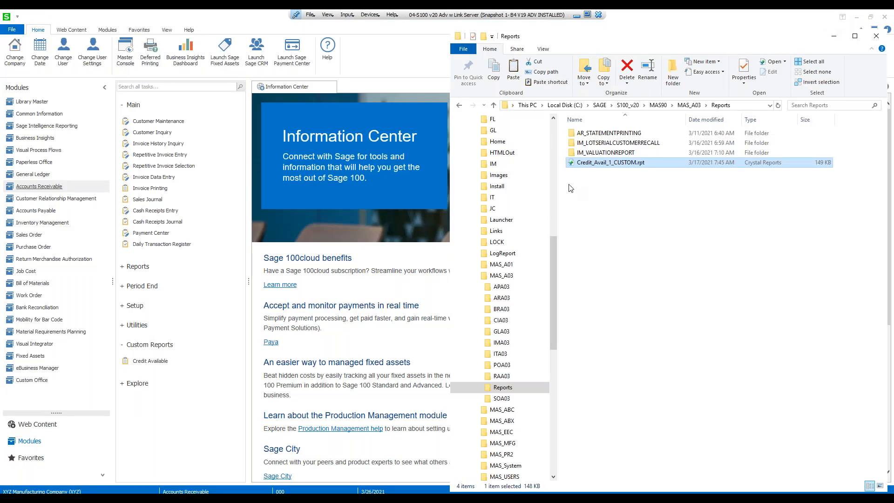
Return to Sage 100 and switch the active company to ABC.
{"action": "left_click", "coordinate": [61, 490]}
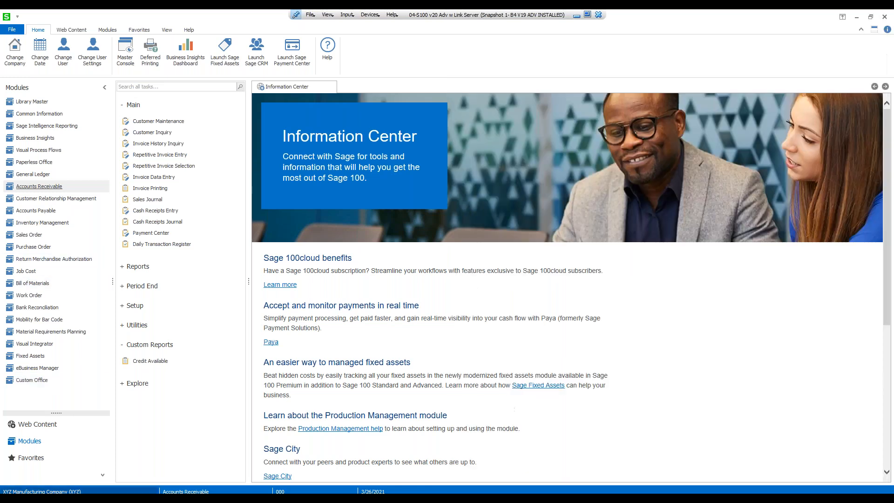
{"action": "type", "text": "A40"}
{"action": "key", "text": "BackSpace"}
{"action": "key", "text": "BackSpace"}
{"action": "type", "text": "BC"}
{"action": "key", "text": "Return"}
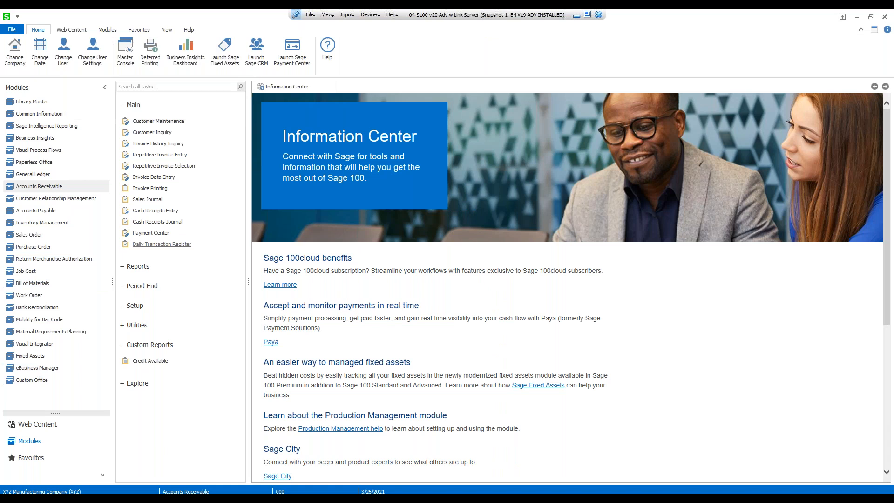
Preview the Accounts Receivable Credit Available custom report for company ABC and close the preview.
{"action": "left_click", "coordinate": [133, 106]}
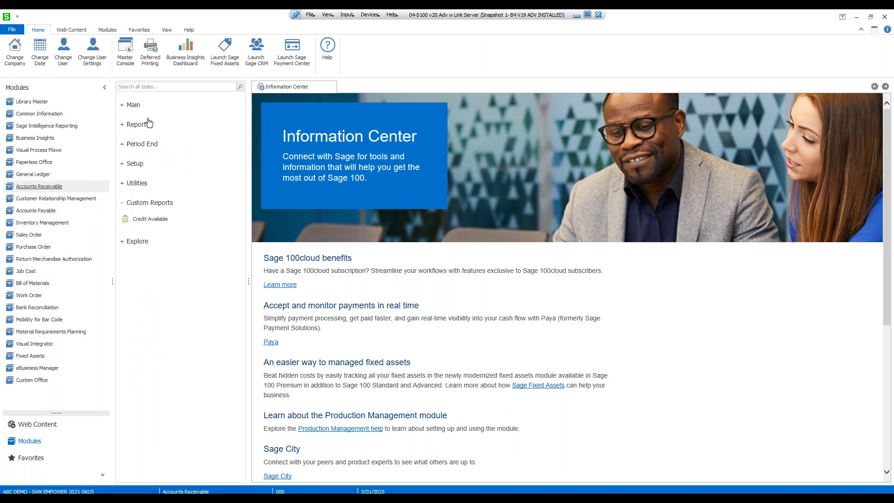
{"action": "left_click", "coordinate": [154, 224]}
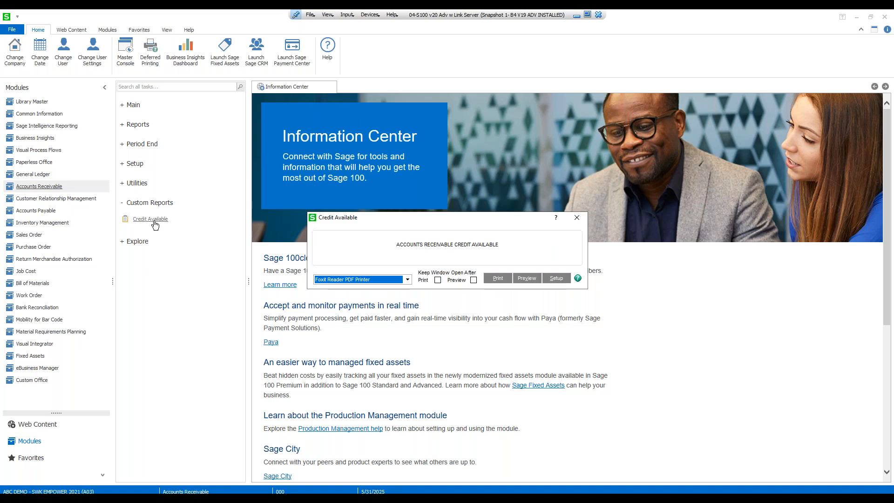
{"action": "left_click", "coordinate": [520, 280]}
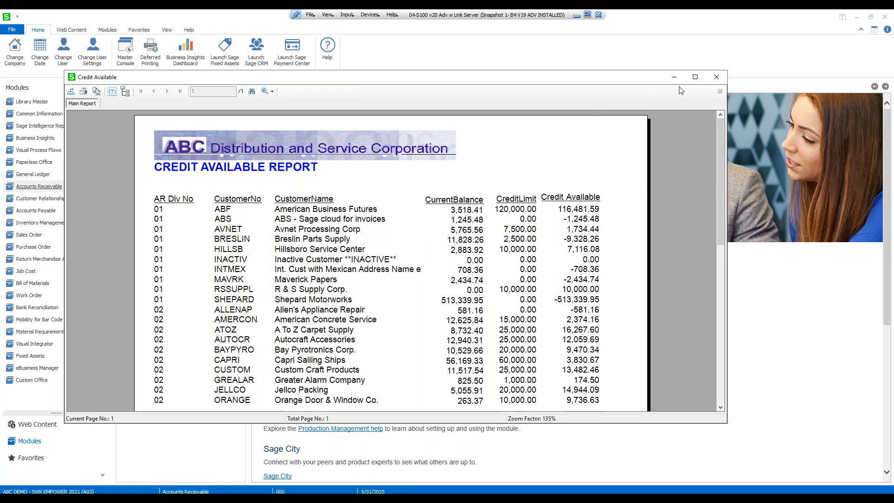
{"action": "left_click", "coordinate": [717, 77]}
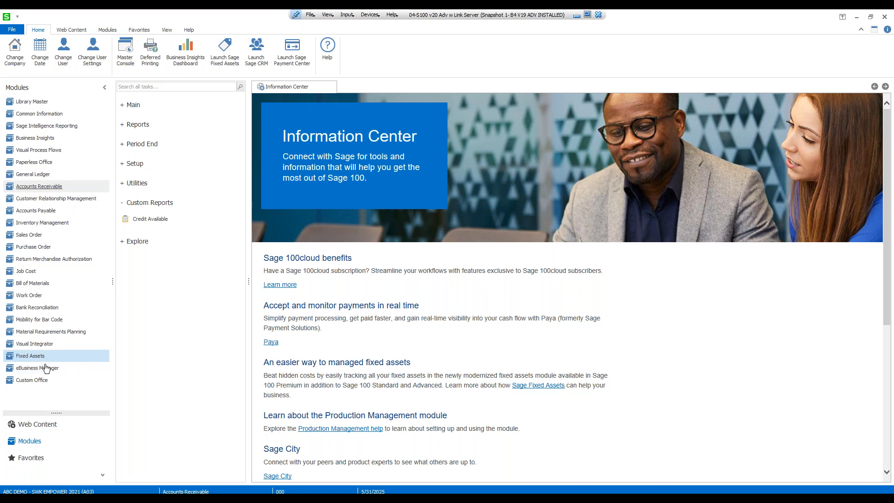
Open Custom Office's User-Defined Field and Table Maintenance and display the user-defined fields of the PO Receipt Tier Distribution table.
{"action": "left_click", "coordinate": [39, 382]}
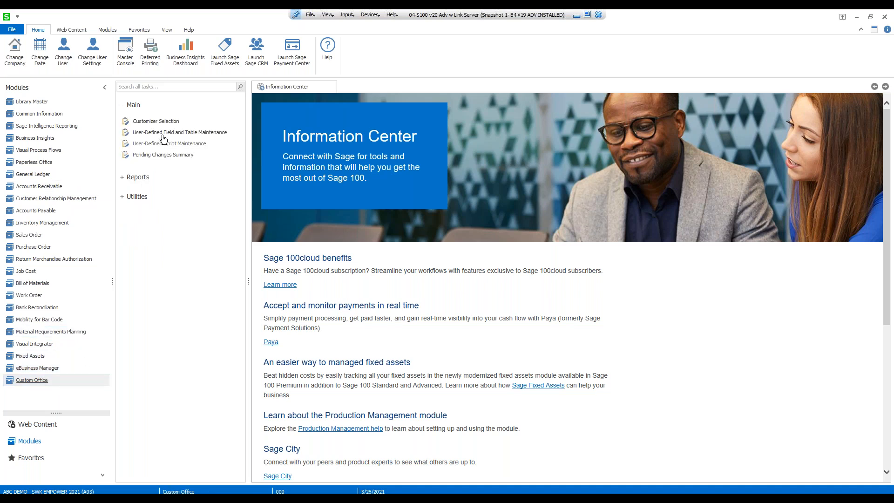
{"action": "left_click", "coordinate": [163, 134]}
{"action": "left_click", "coordinate": [180, 111]}
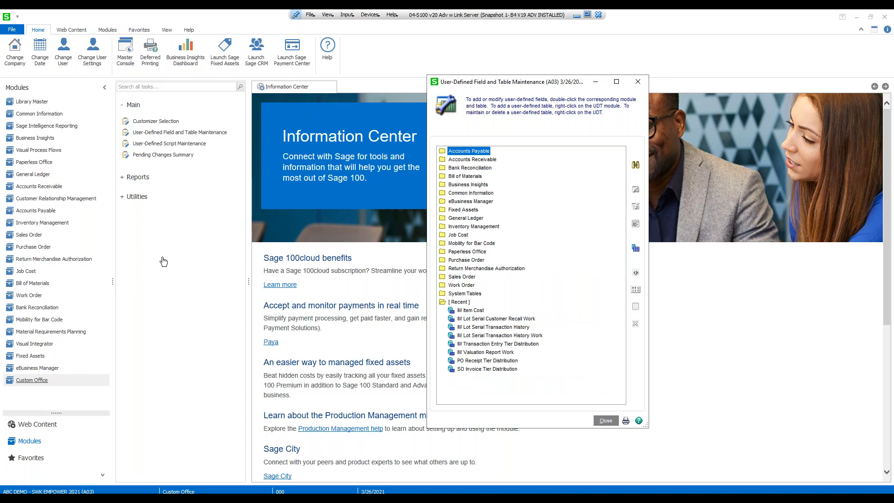
{"action": "left_click", "coordinate": [482, 361]}
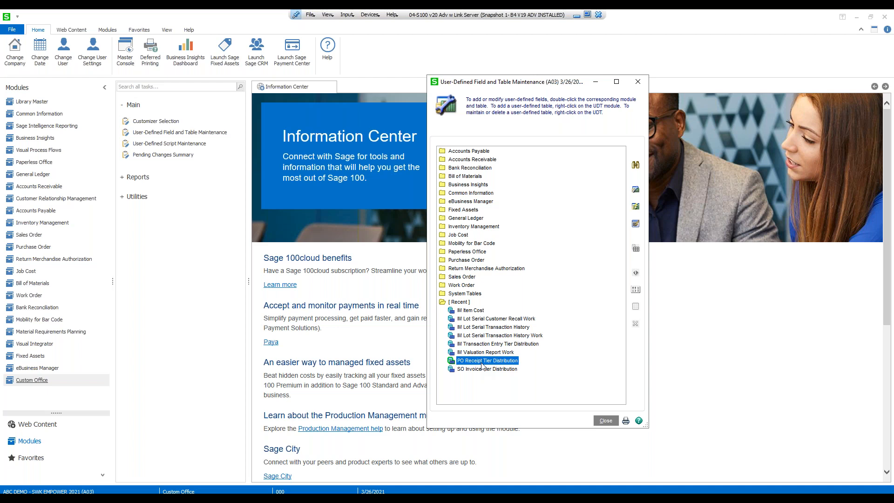
{"action": "left_click", "coordinate": [636, 190]}
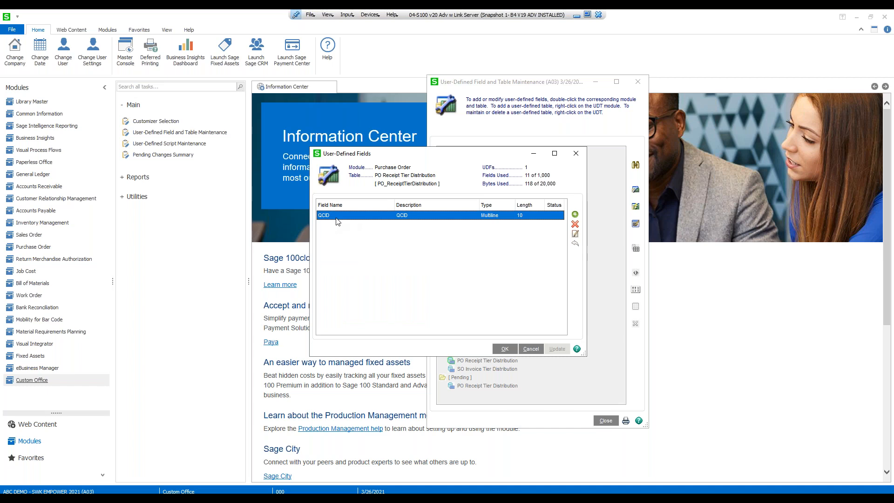
Examine the caption and validation list of the QCID field in PO Receipt Tier Distribution, and close the field windows.
{"action": "left_click", "coordinate": [576, 235]}
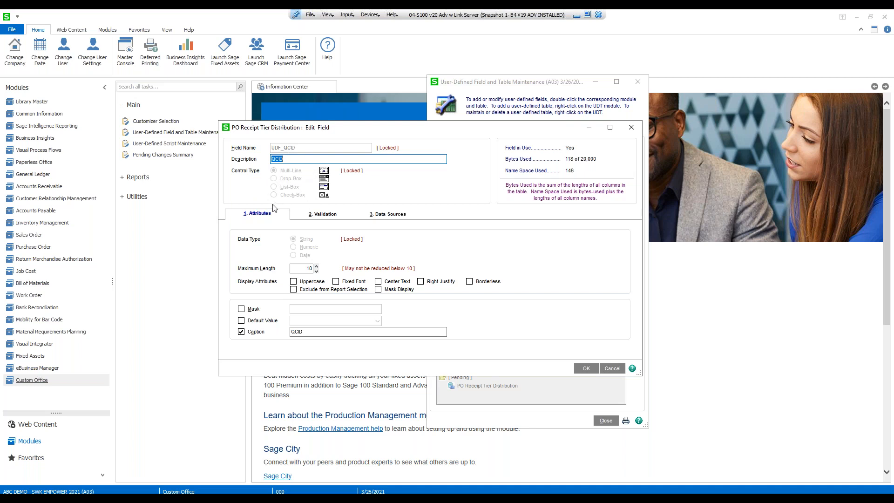
{"action": "left_click", "coordinate": [326, 331]}
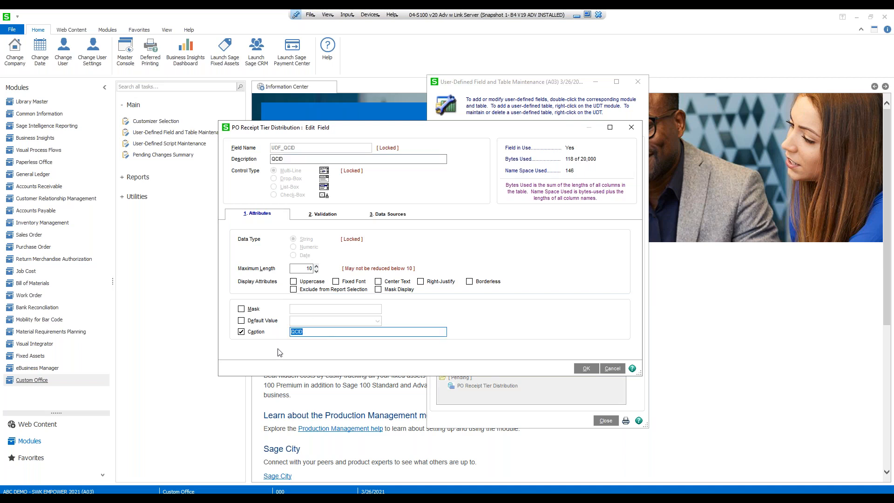
{"action": "left_click", "coordinate": [328, 217]}
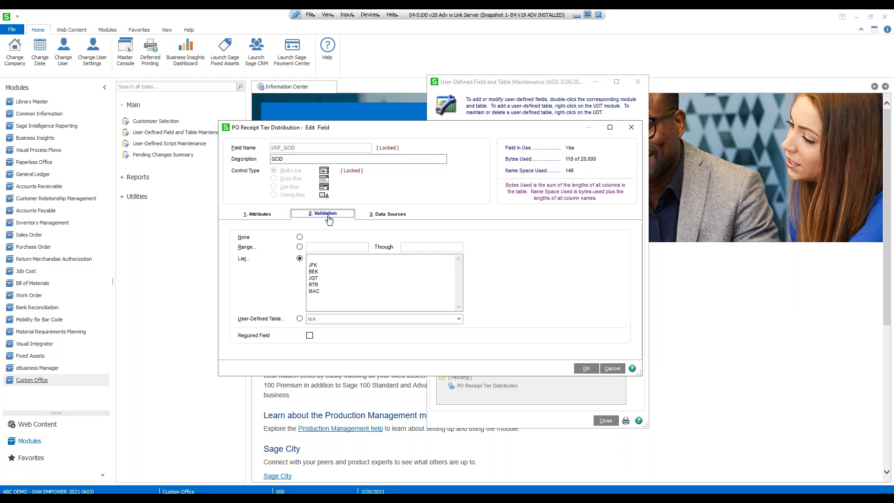
{"action": "left_click", "coordinate": [311, 259]}
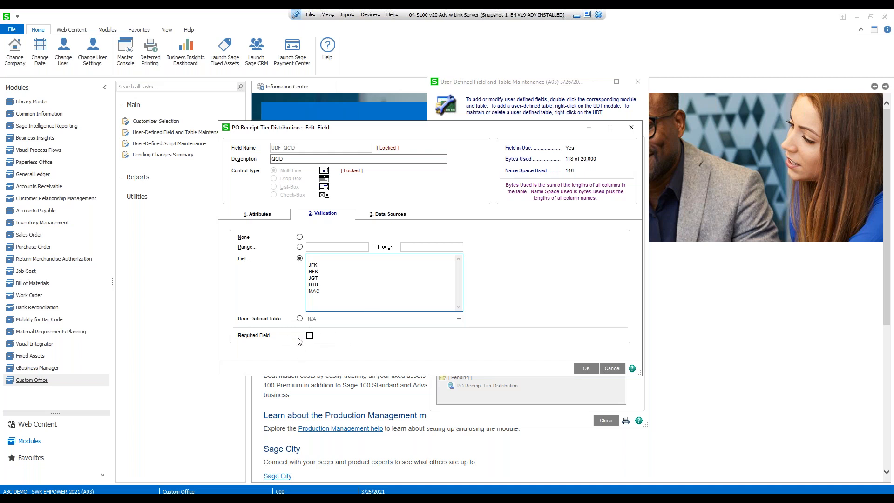
{"action": "left_click", "coordinate": [631, 127]}
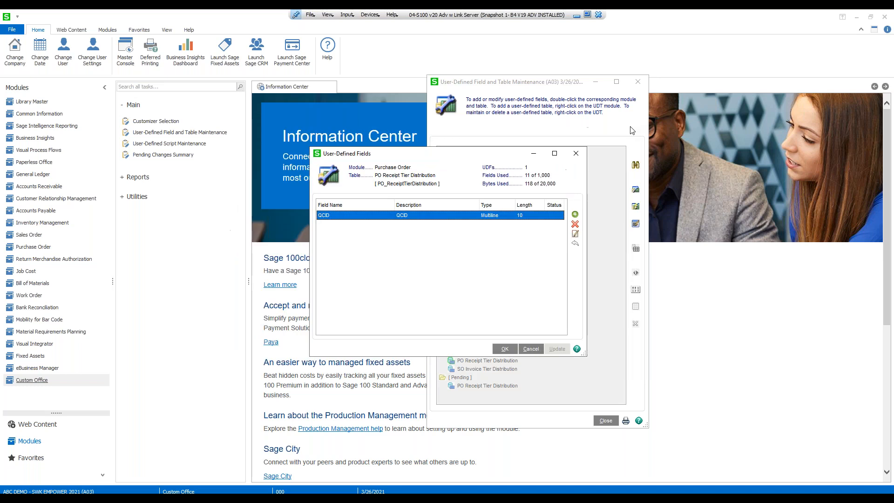
{"action": "left_click", "coordinate": [576, 154]}
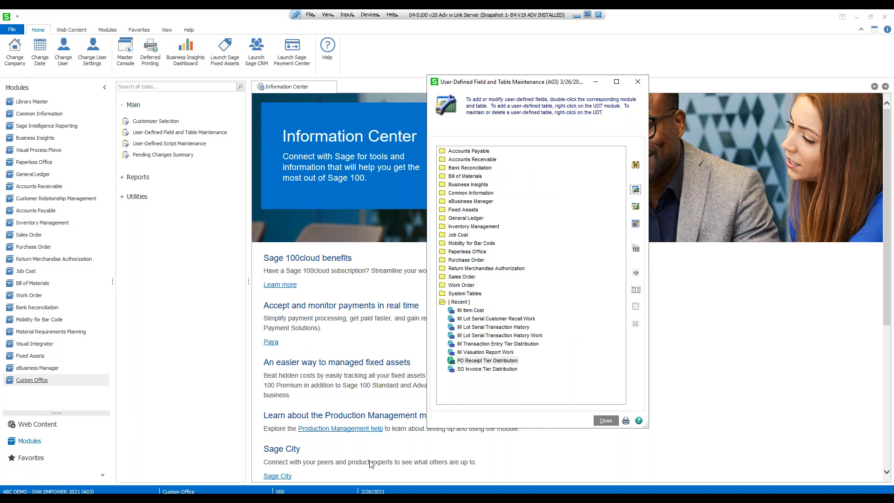
Examine the data sources of the QCID field in the IM Item Cost table, and close its field windows.
{"action": "left_click", "coordinate": [483, 311]}
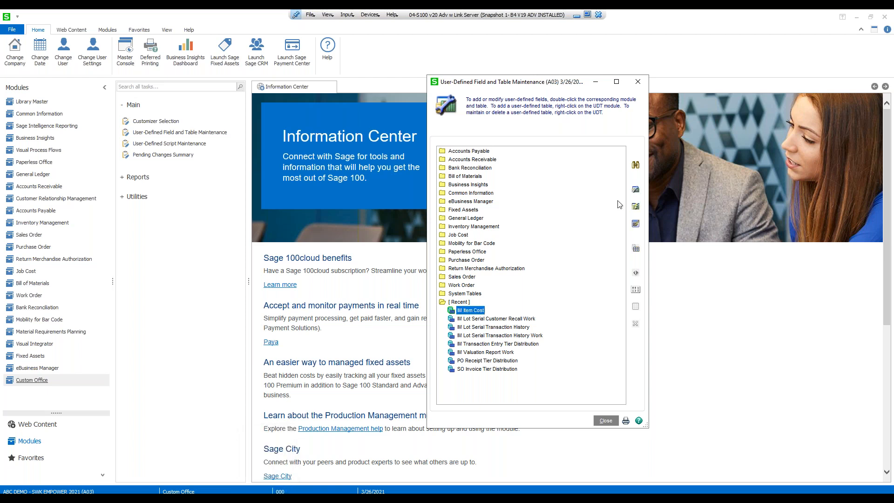
{"action": "left_click", "coordinate": [635, 189]}
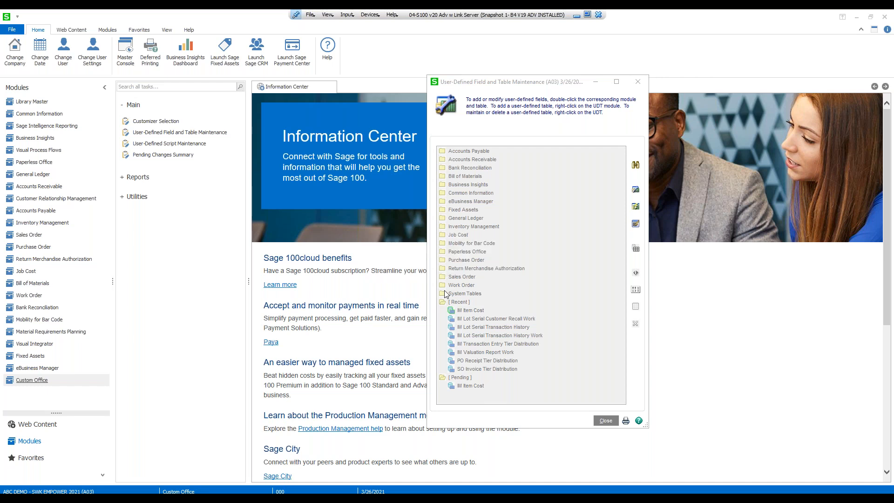
{"action": "left_click", "coordinate": [454, 209]}
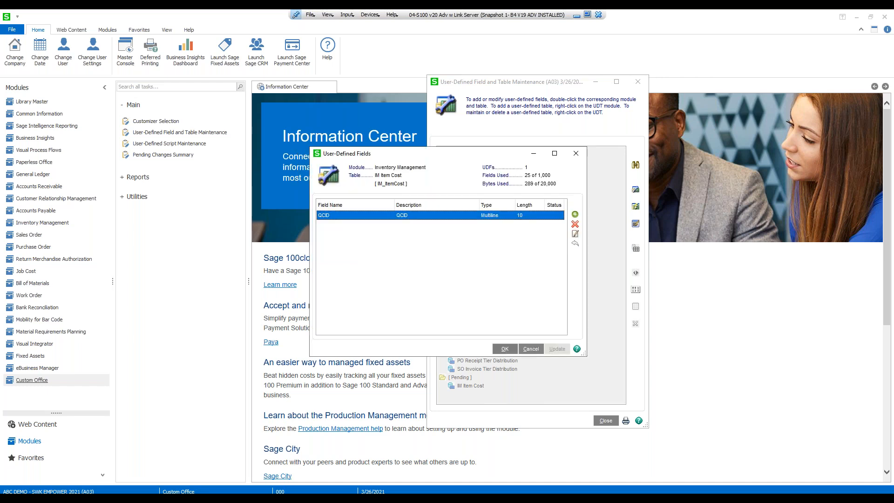
{"action": "left_click", "coordinate": [575, 235]}
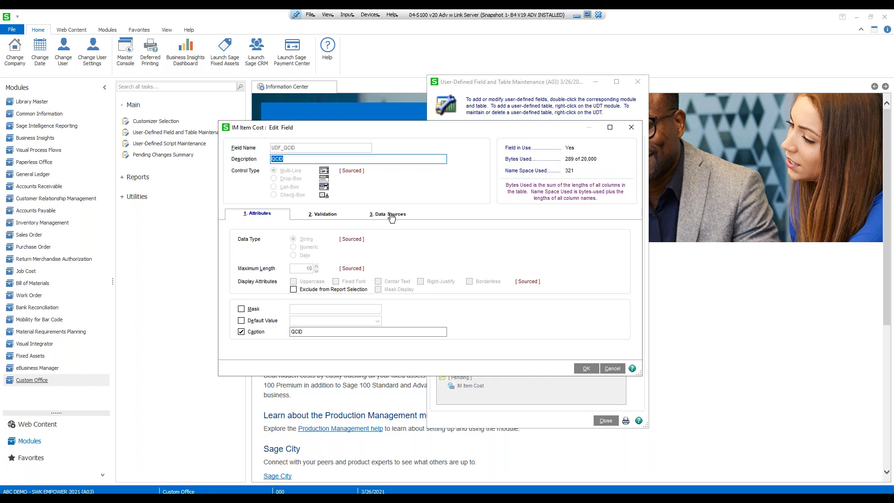
{"action": "left_click", "coordinate": [391, 218]}
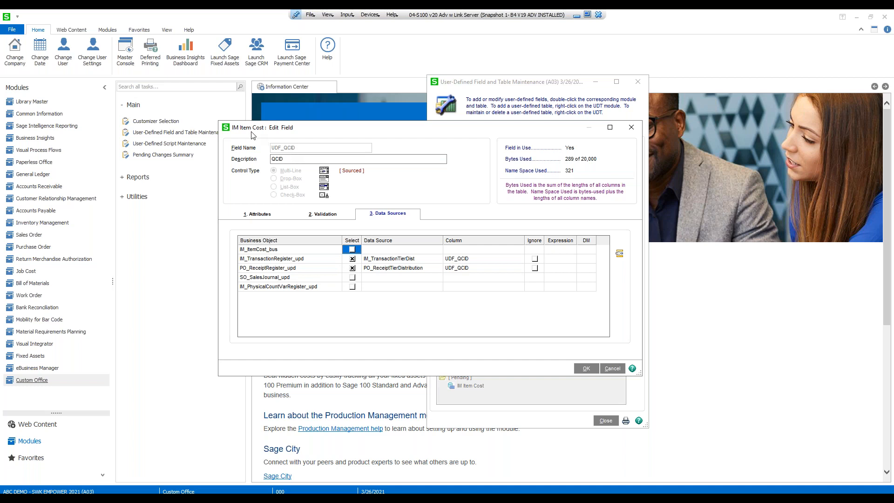
{"action": "left_click", "coordinate": [394, 267]}
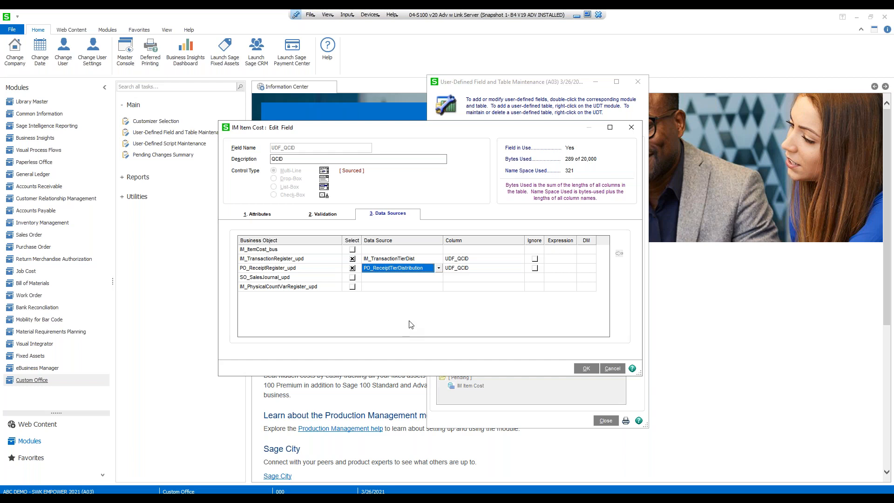
{"action": "left_click", "coordinate": [403, 259]}
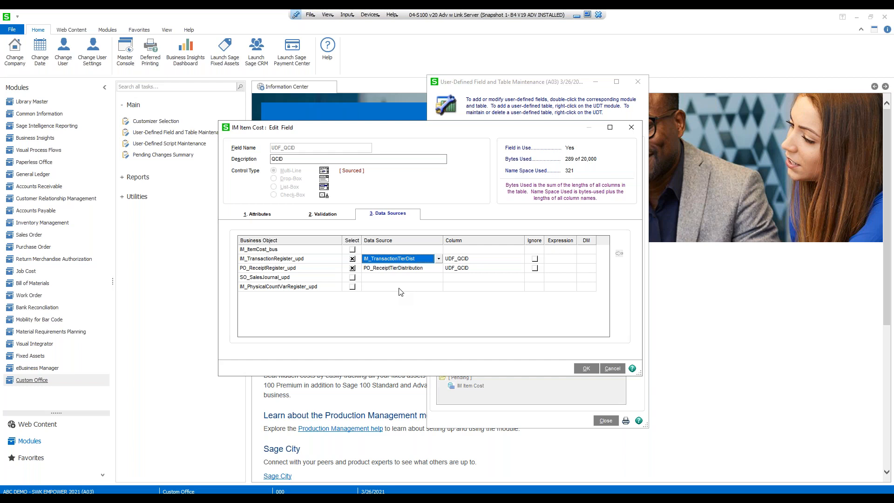
{"action": "left_click", "coordinate": [420, 277]}
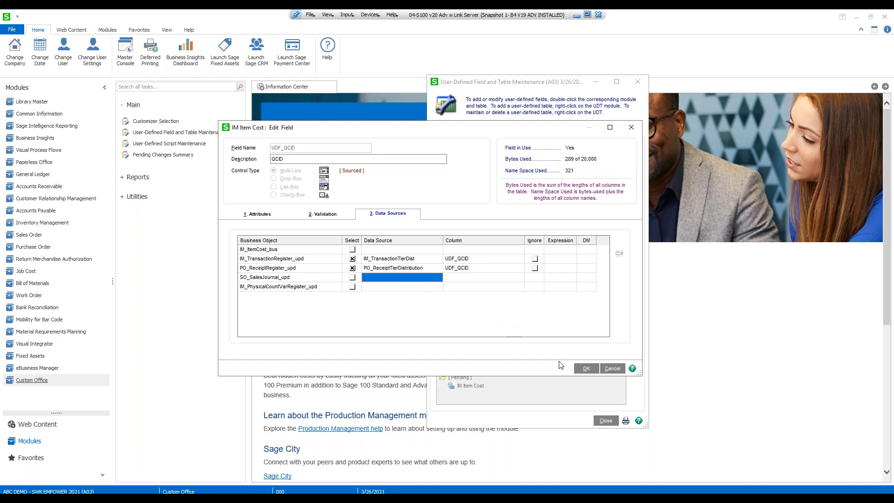
{"action": "left_click", "coordinate": [639, 131]}
{"action": "left_click", "coordinate": [572, 154]}
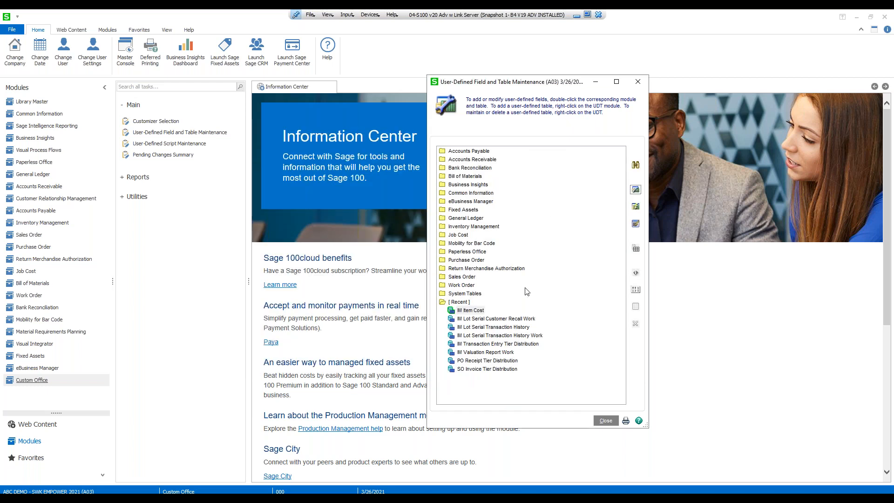
Examine the data source of the QCID field in the IM Lot Serial Customer Recall Work table, and return to the table list.
{"action": "left_click", "coordinate": [503, 319]}
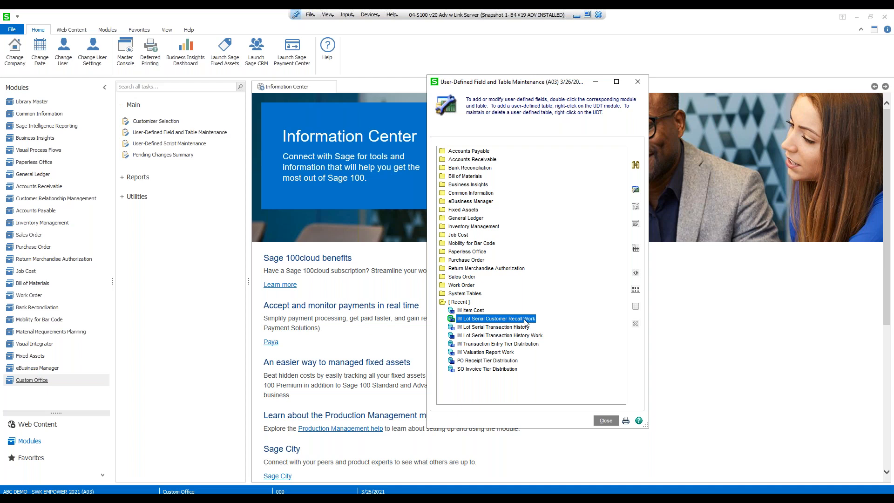
{"action": "left_click", "coordinate": [636, 191]}
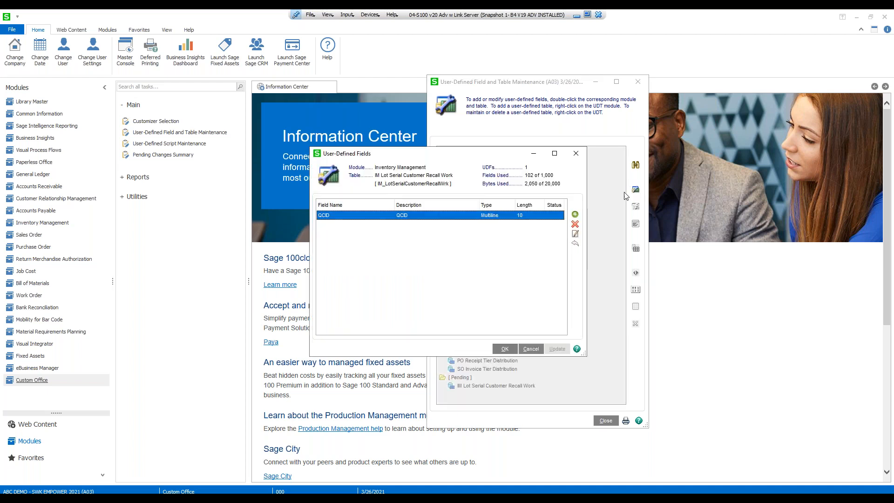
{"action": "left_click", "coordinate": [576, 238]}
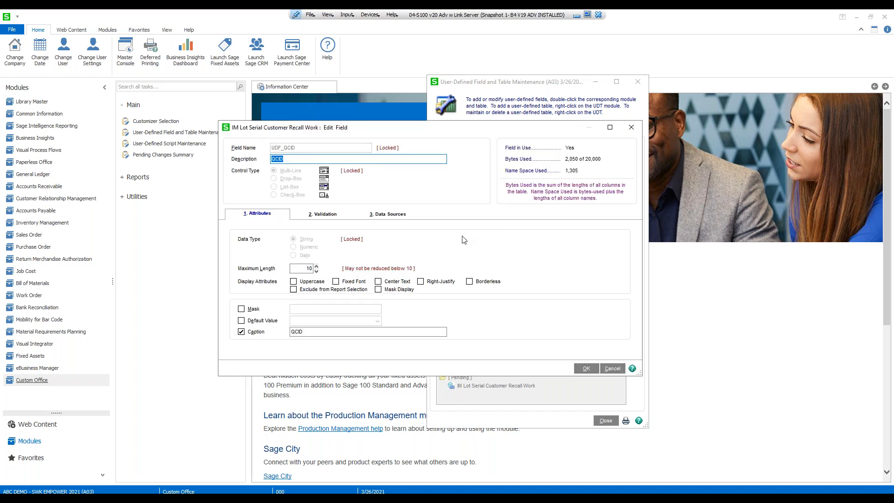
{"action": "left_click", "coordinate": [387, 217]}
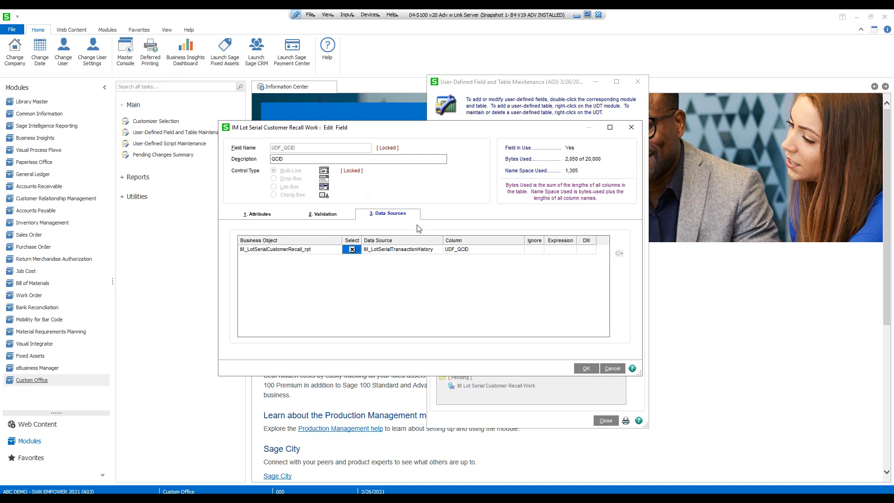
{"action": "left_click", "coordinate": [424, 253]}
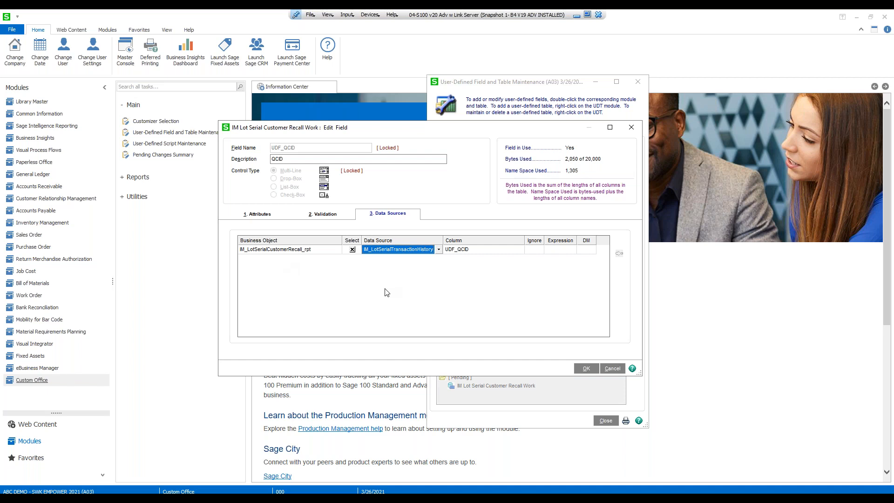
{"action": "left_click", "coordinate": [635, 126]}
{"action": "left_click", "coordinate": [504, 348]}
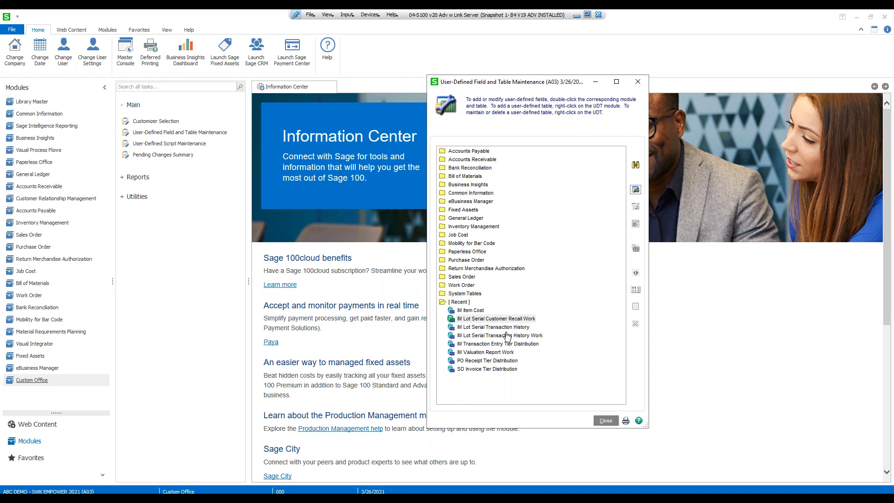
Close the user-defined field maintenance and start a purchase order for vendor Allclimate Maintenance, dismissing the vendor memo.
{"action": "left_click", "coordinate": [638, 82]}
{"action": "left_click", "coordinate": [37, 251]}
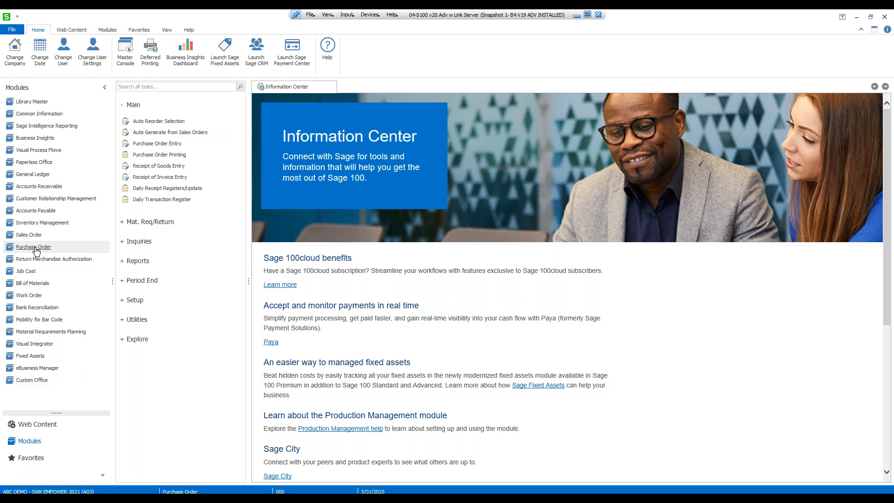
{"action": "left_click", "coordinate": [160, 143]}
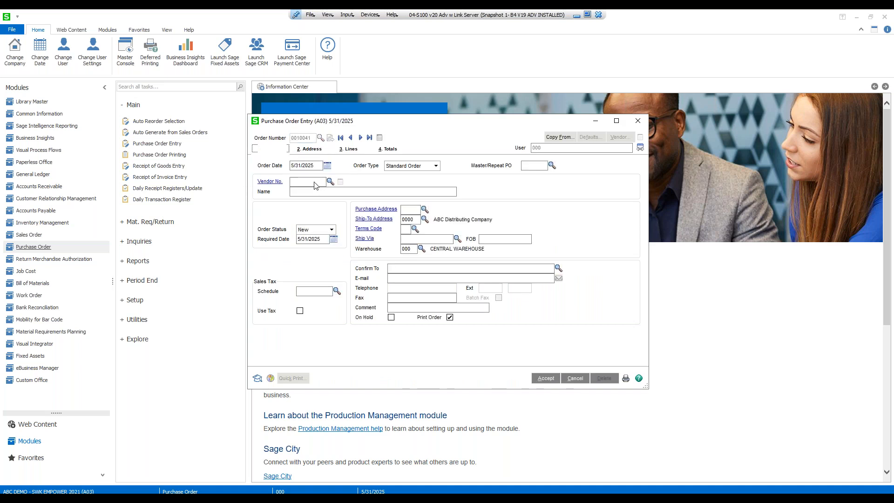
{"action": "left_click", "coordinate": [330, 182]}
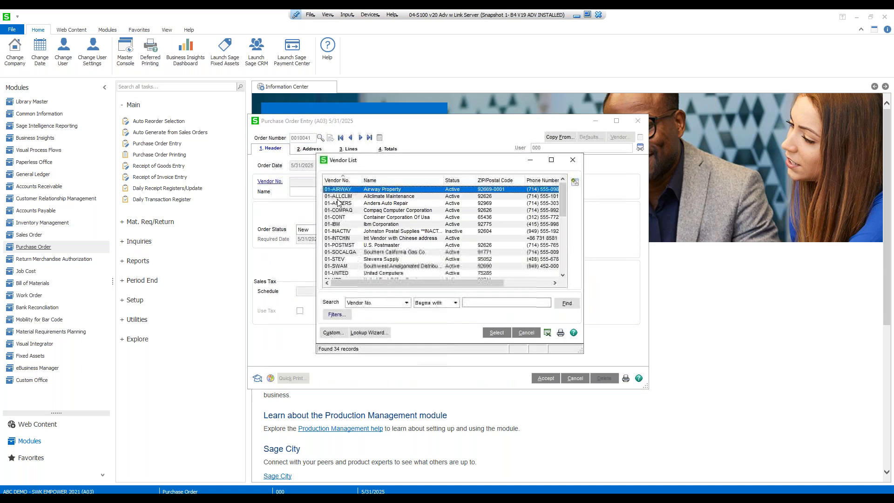
{"action": "double_click", "coordinate": [339, 196]}
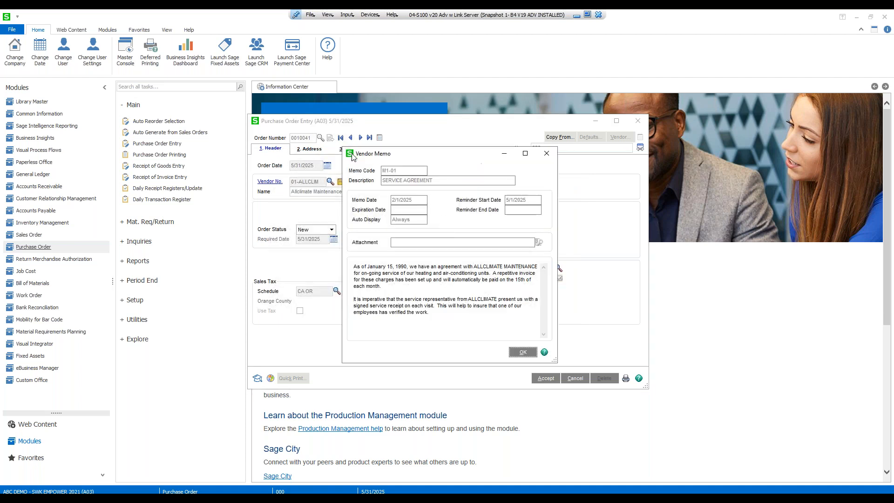
{"action": "left_click", "coordinate": [517, 355]}
Add item 2480-8-50 with an ordered quantity of 1 to the purchase order, accept the order and close its entry window.
{"action": "left_click", "coordinate": [351, 149]}
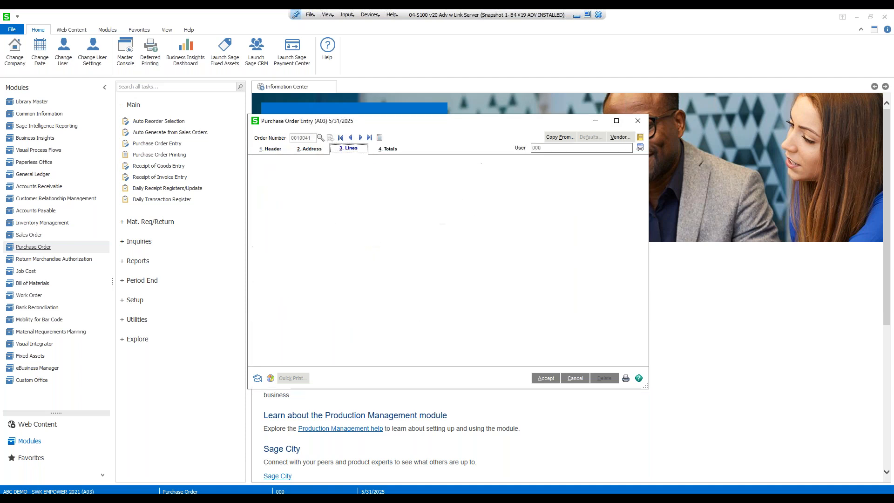
{"action": "left_click", "coordinate": [328, 198]}
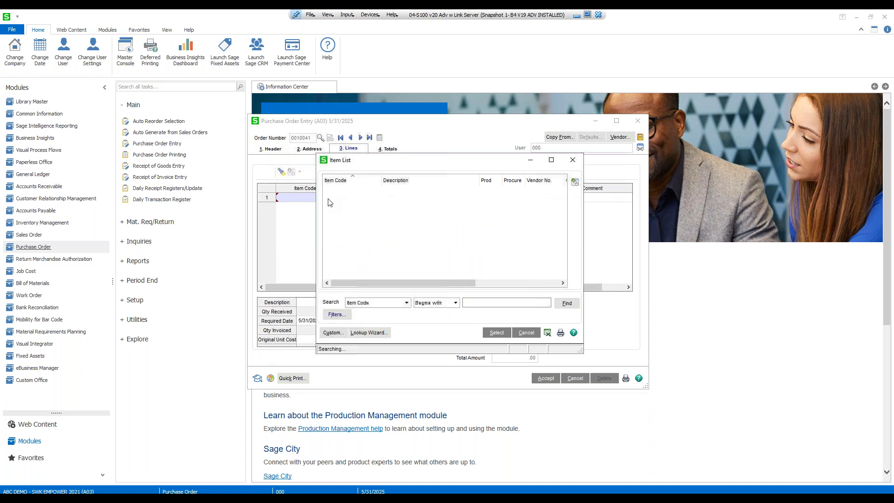
{"action": "double_click", "coordinate": [344, 219]}
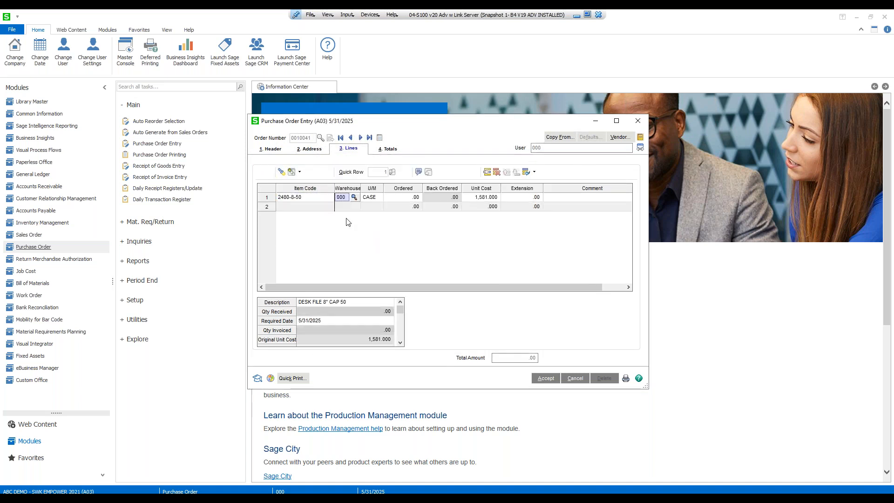
{"action": "key", "text": "Tab"}
{"action": "key", "text": "Tab"}
{"action": "type", "text": "1"}
{"action": "key", "text": "Tab"}
{"action": "key", "text": "Tab"}
{"action": "key", "text": "Tab"}
{"action": "key", "text": "Tab"}
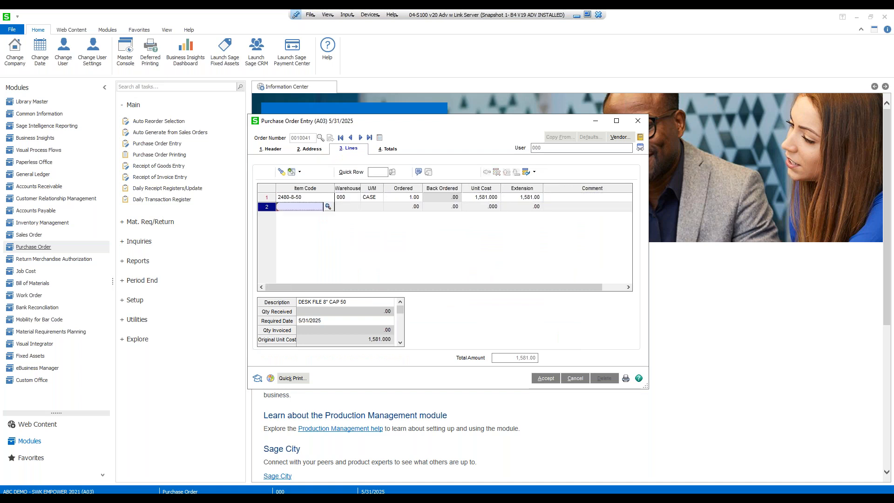
{"action": "left_click", "coordinate": [545, 380]}
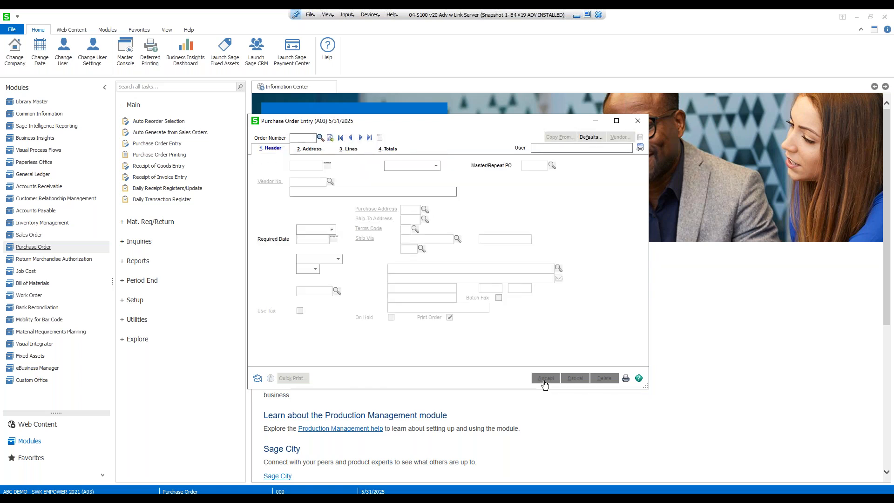
{"action": "left_click", "coordinate": [639, 123]}
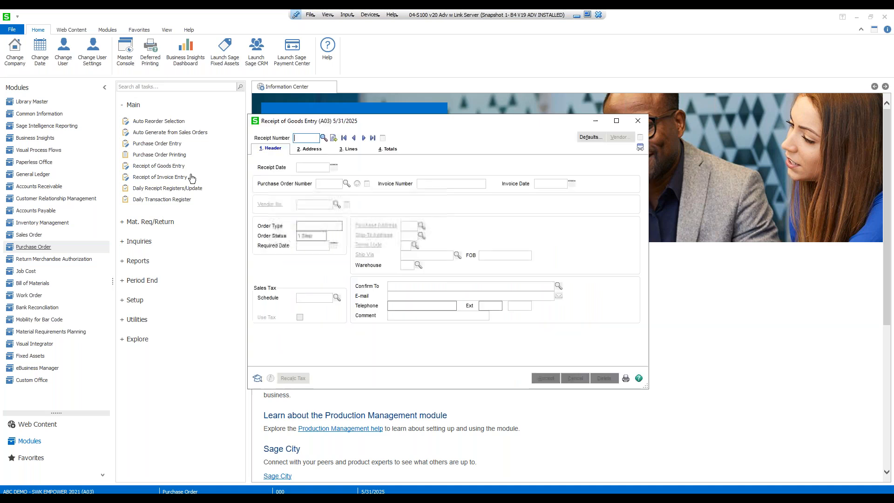
Start a goods receipt for the new Allclimate Maintenance purchase order with invoice number 101, and receive the complete order.
{"action": "left_click", "coordinate": [334, 137]}
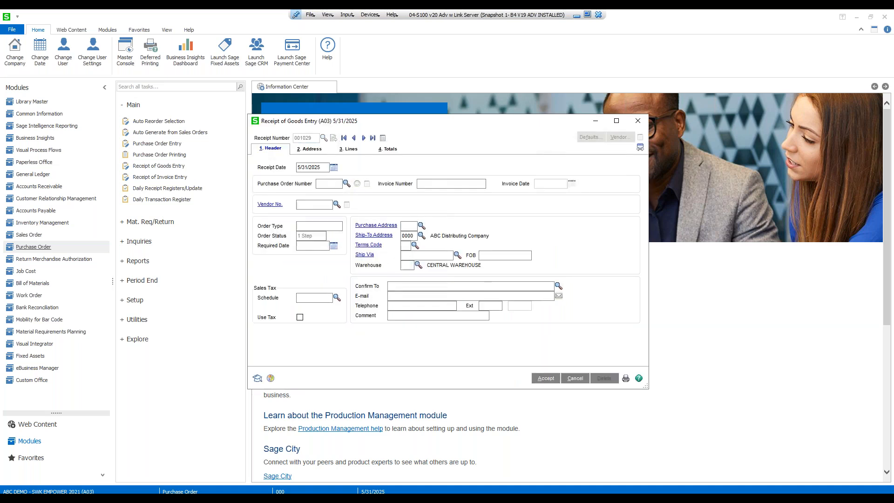
{"action": "left_click", "coordinate": [346, 184]}
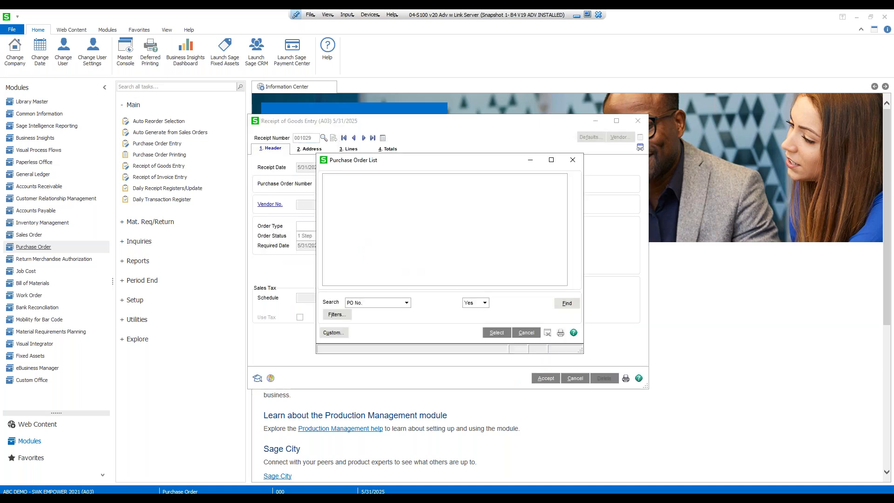
{"action": "double_click", "coordinate": [356, 274]}
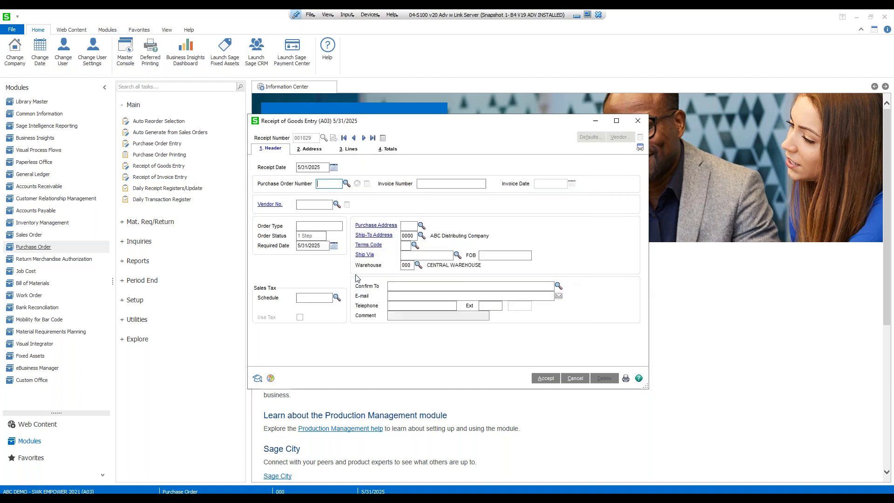
{"action": "left_click", "coordinate": [522, 353]}
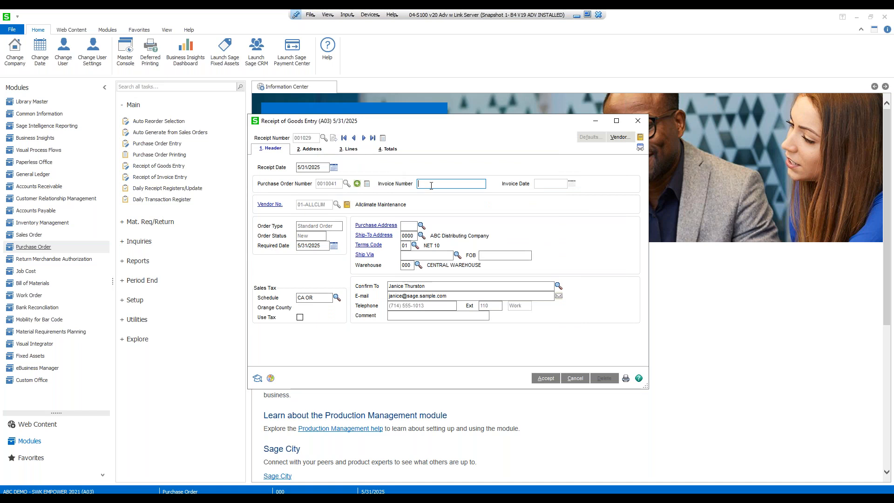
{"action": "type", "text": "101"}
{"action": "left_click", "coordinate": [350, 149]}
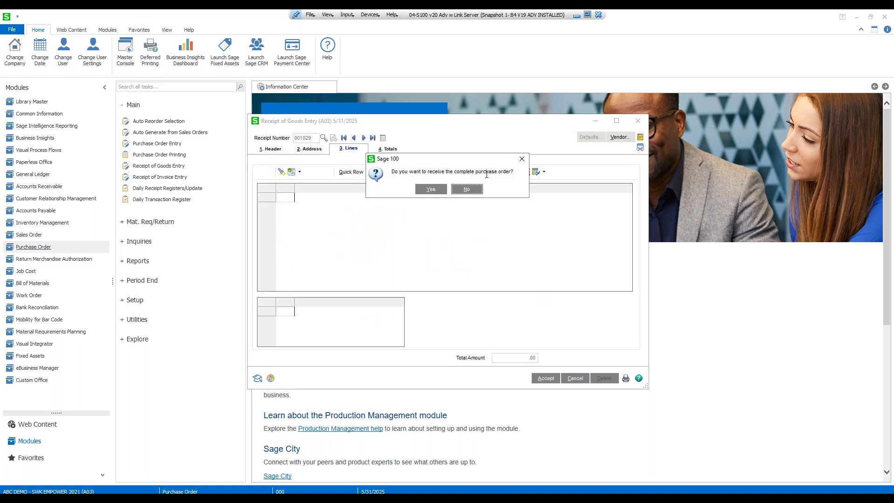
{"action": "left_click", "coordinate": [431, 189]}
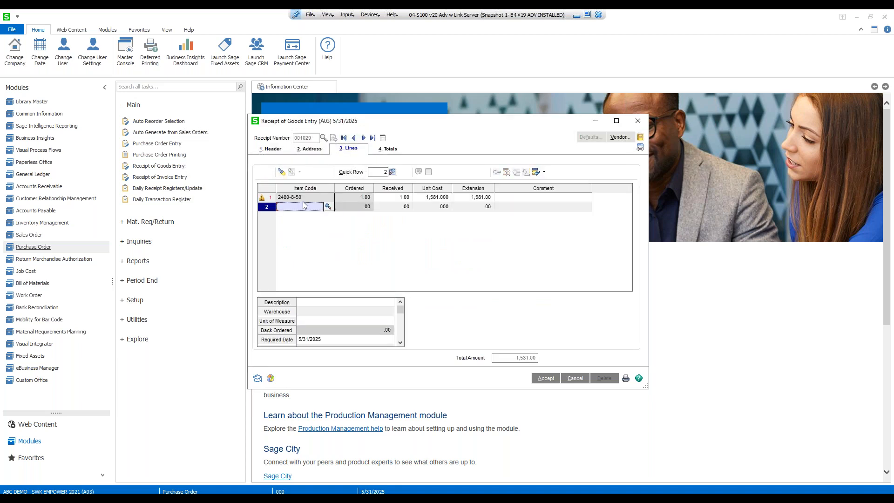
Distribute a quantity of 1 of the received item 2480-8-50 to lot number 032621-1.
{"action": "left_click", "coordinate": [301, 199]}
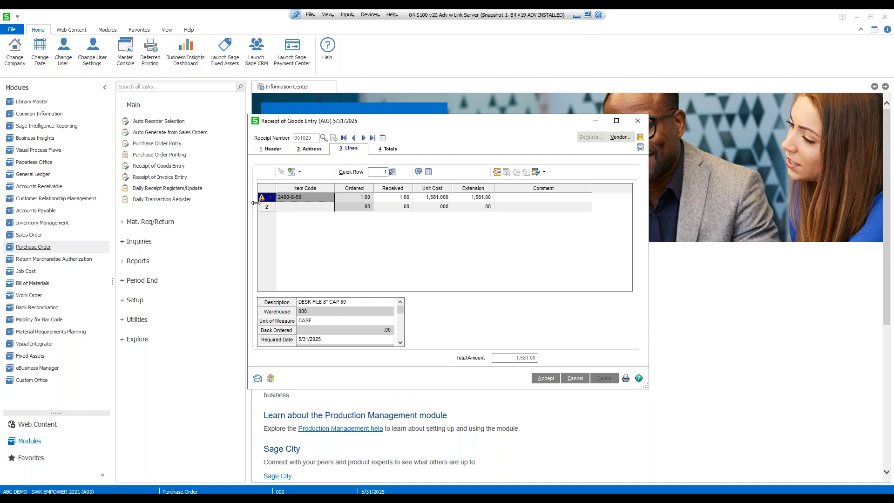
{"action": "left_click", "coordinate": [428, 172]}
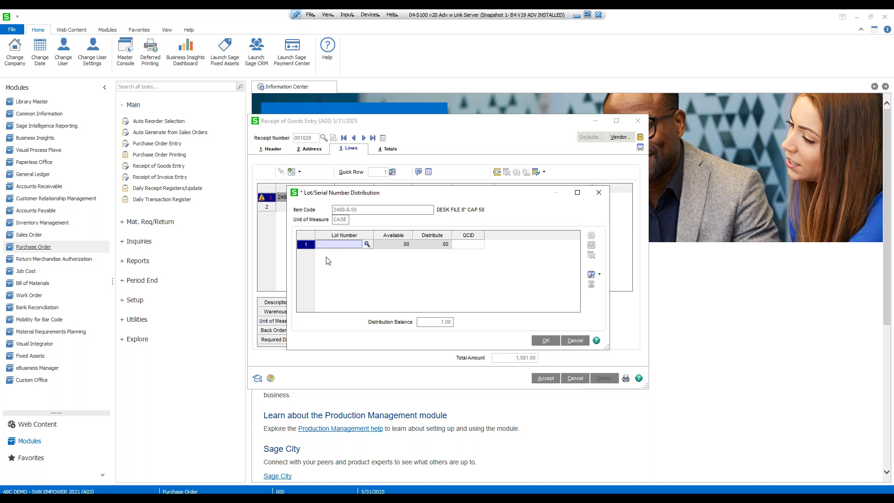
{"action": "type", "text": "0326"}
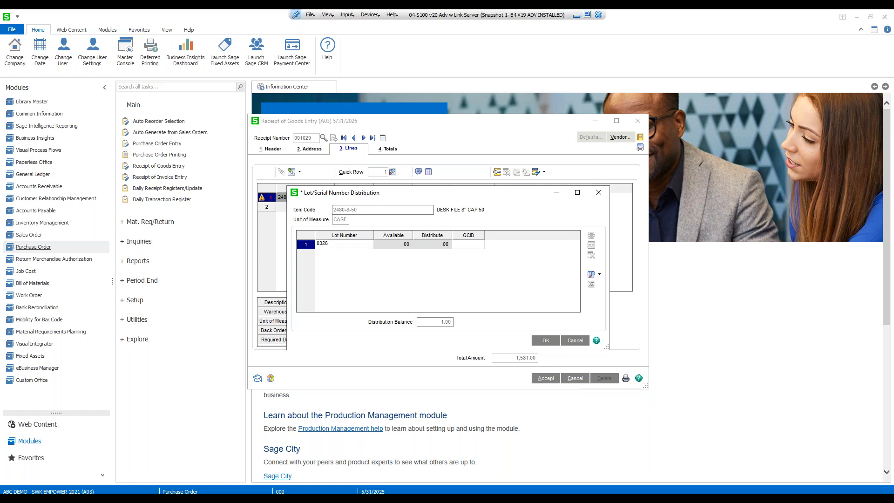
{"action": "type", "text": "21-1"}
{"action": "key", "text": "Tab"}
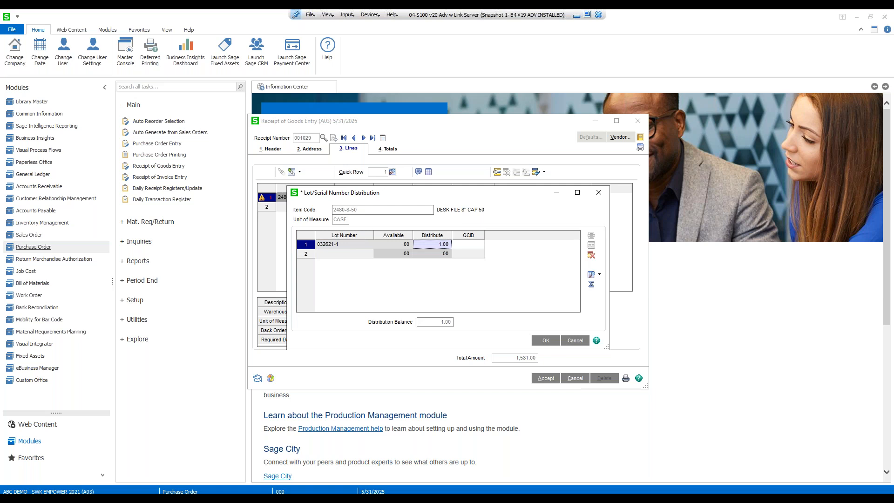
{"action": "key", "text": "Tab"}
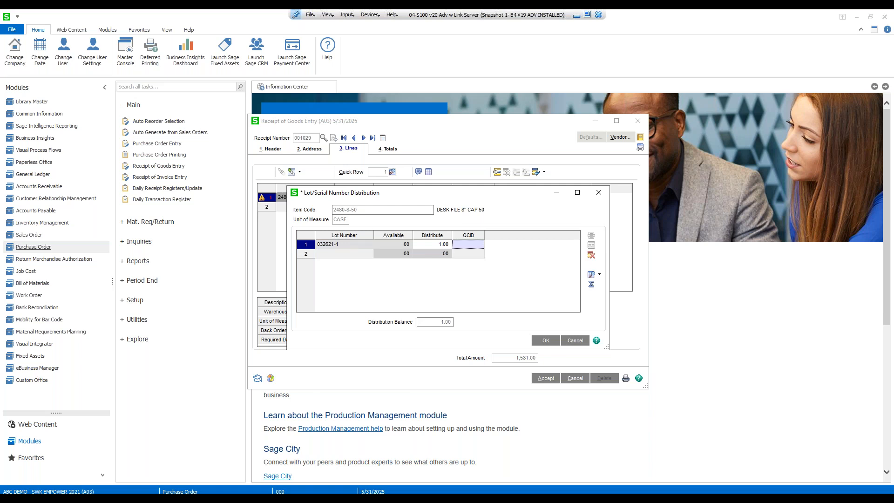
Try to enter AAA as the QCID of lot 032621-1, and dismiss the validation message.
{"action": "type", "text": "AAA"}
{"action": "key", "text": "Tab"}
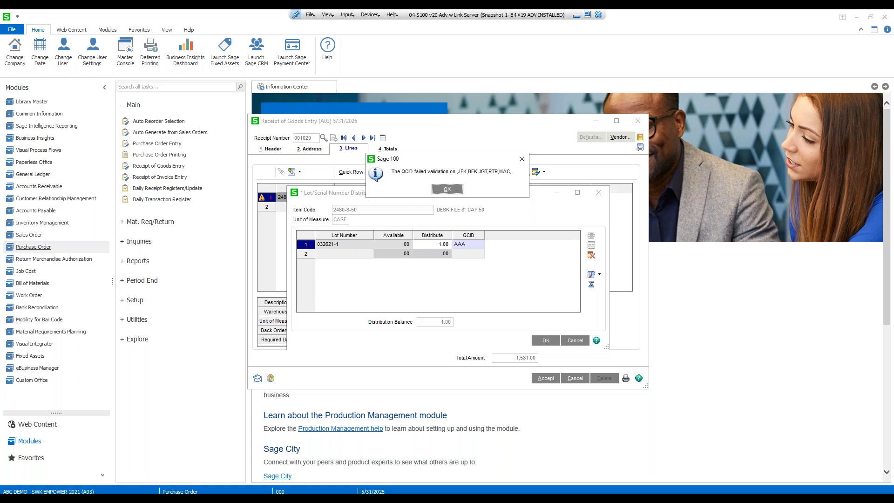
{"action": "left_click", "coordinate": [447, 190]}
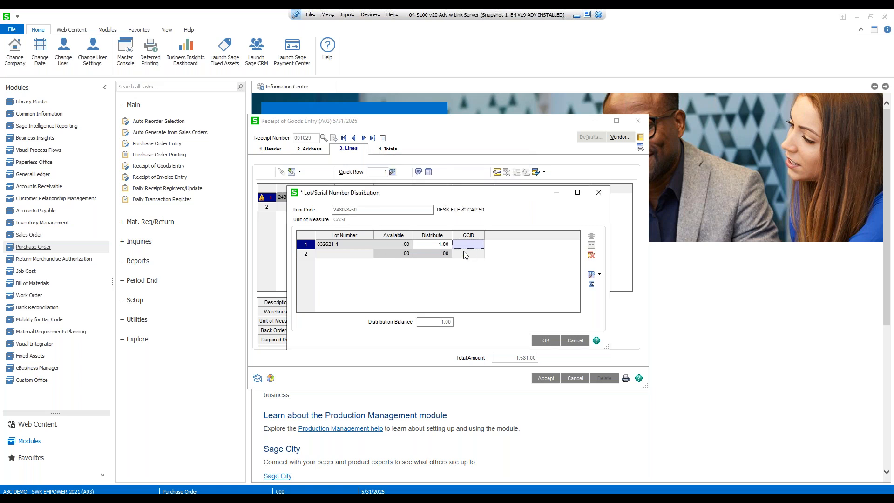
Set the lot's QCID to JGT, confirm the distribution and accept the goods receipt.
{"action": "type", "text": "JGT"}
{"action": "key", "text": "Tab"}
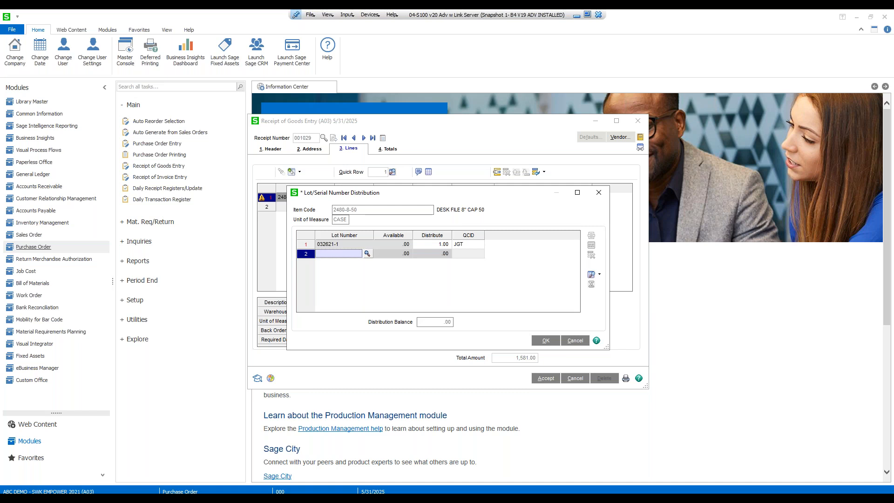
{"action": "left_click", "coordinate": [546, 341]}
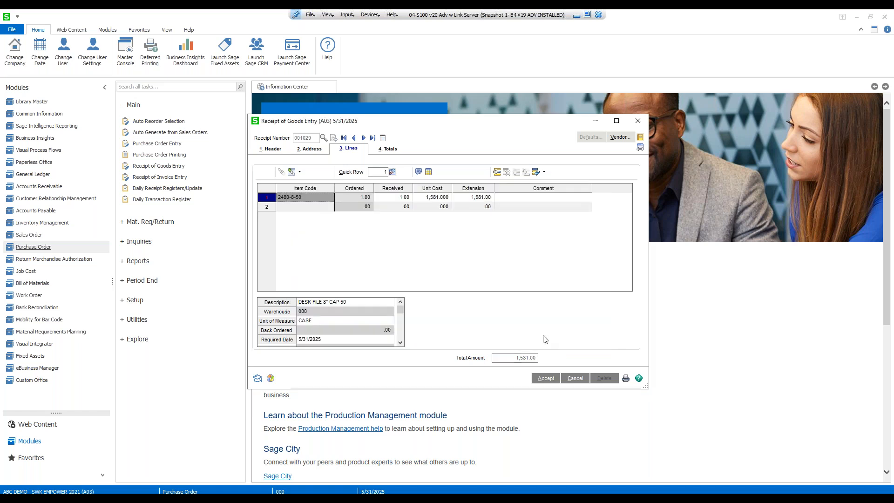
{"action": "left_click", "coordinate": [543, 378]}
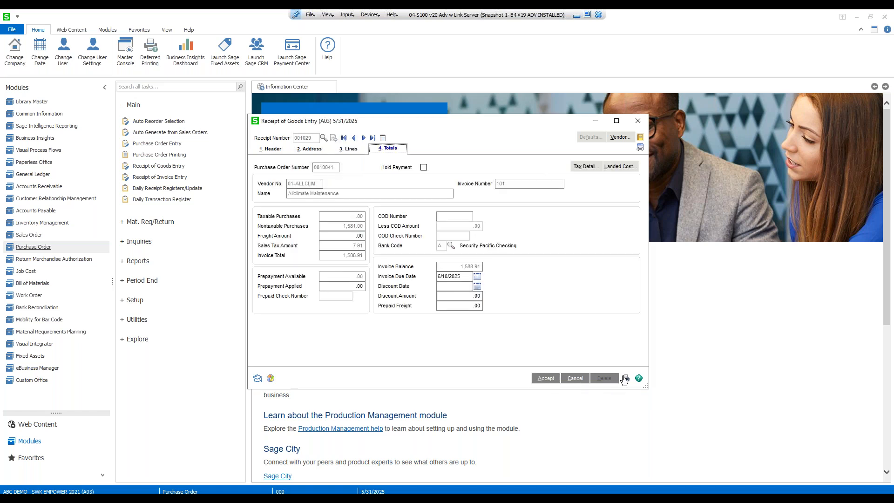
{"action": "left_click", "coordinate": [545, 378]}
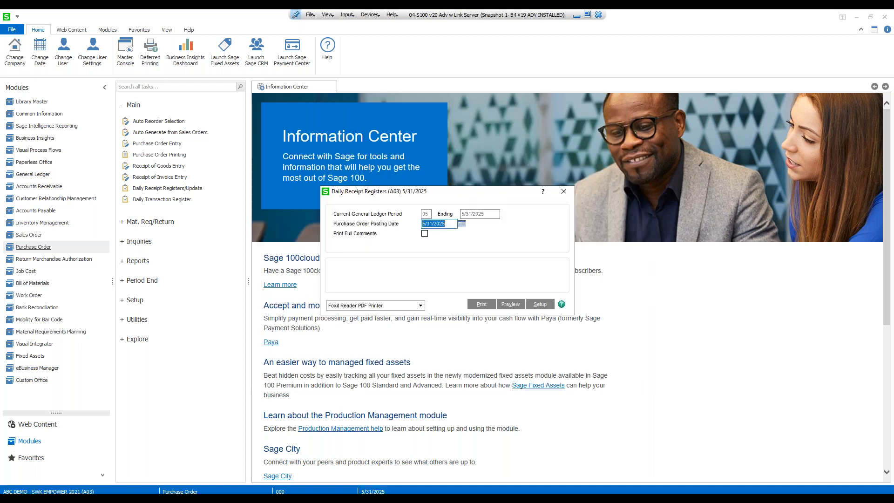
Print and update the daily receipt registers, declining the Back Order Fill Report and closing the generated PDF.
{"action": "left_click", "coordinate": [475, 308]}
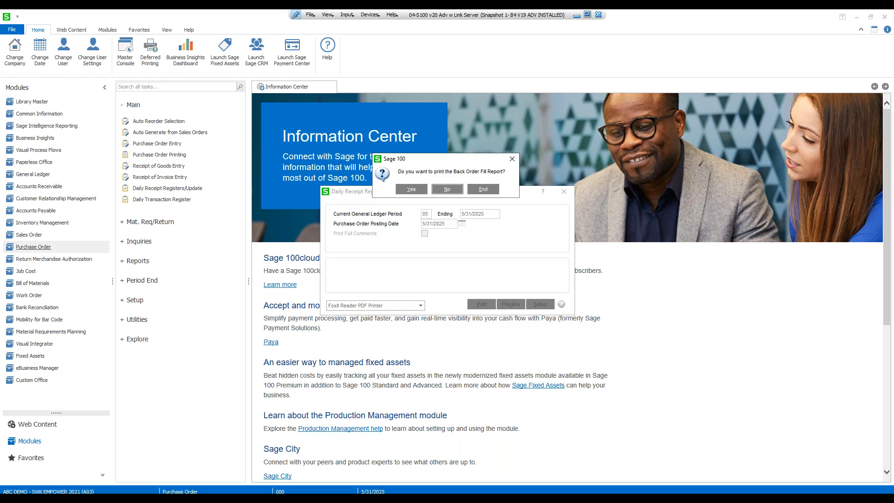
{"action": "left_click", "coordinate": [446, 190]}
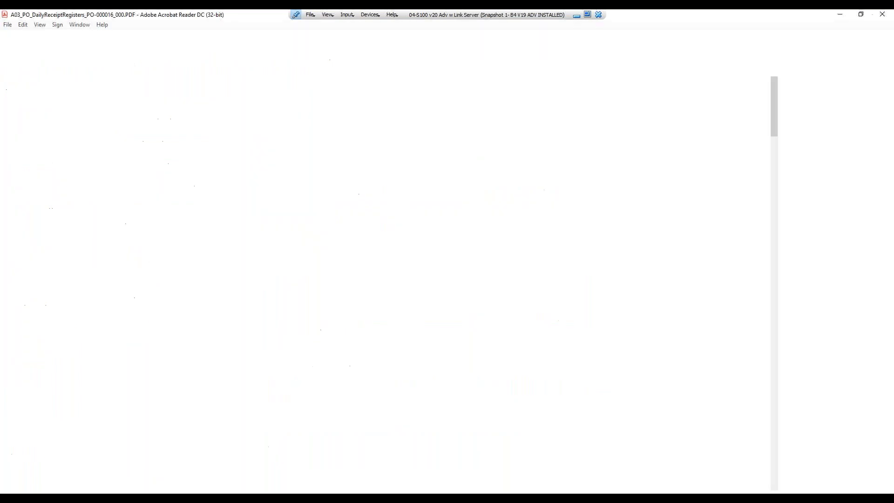
{"action": "left_click", "coordinate": [883, 15]}
{"action": "key", "text": "Return"}
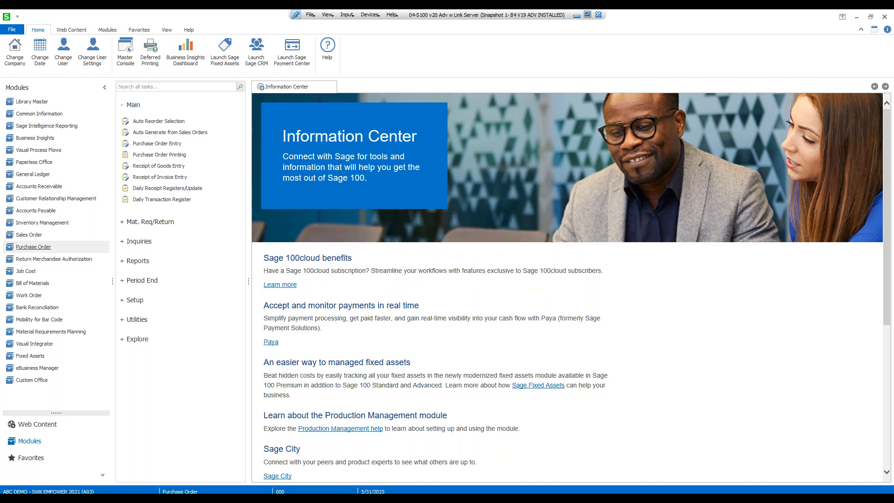
Open the Inventory Valuation Report in Inventory Management and select its QCID report setting.
{"action": "left_click", "coordinate": [67, 225]}
{"action": "left_click", "coordinate": [134, 109]}
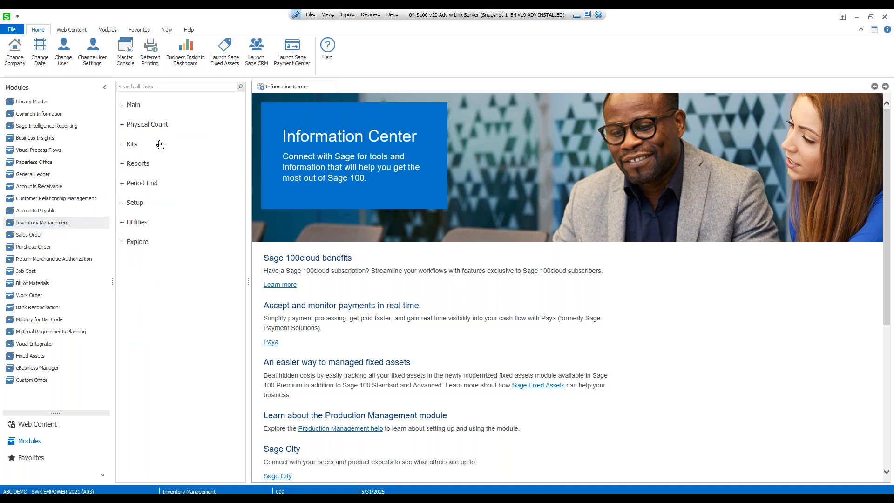
{"action": "left_click", "coordinate": [142, 166]}
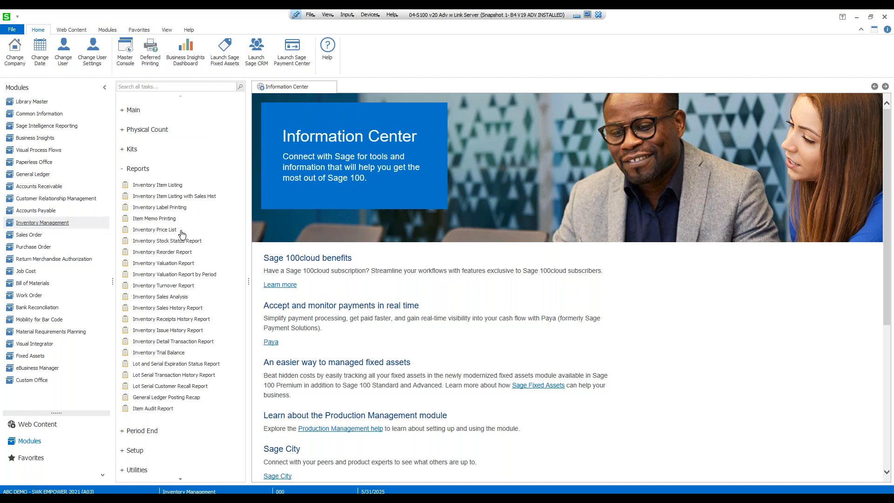
{"action": "left_click", "coordinate": [181, 264]}
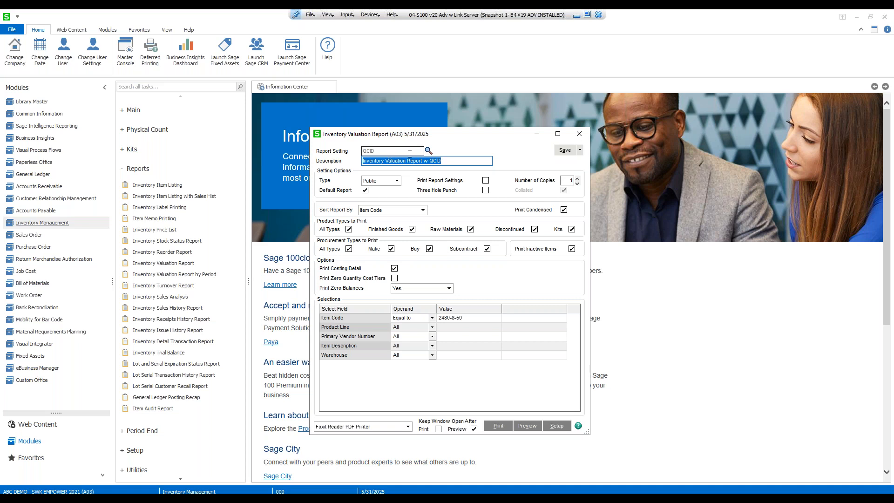
{"action": "left_click", "coordinate": [427, 152]}
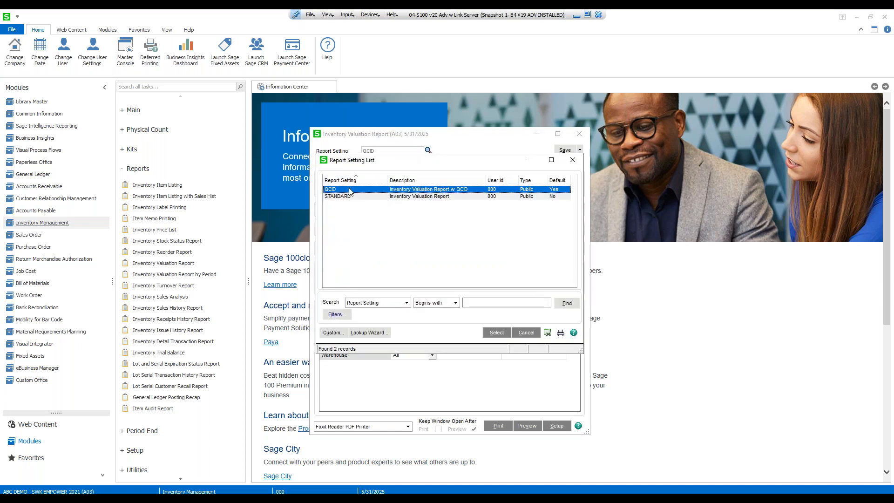
{"action": "double_click", "coordinate": [340, 191]}
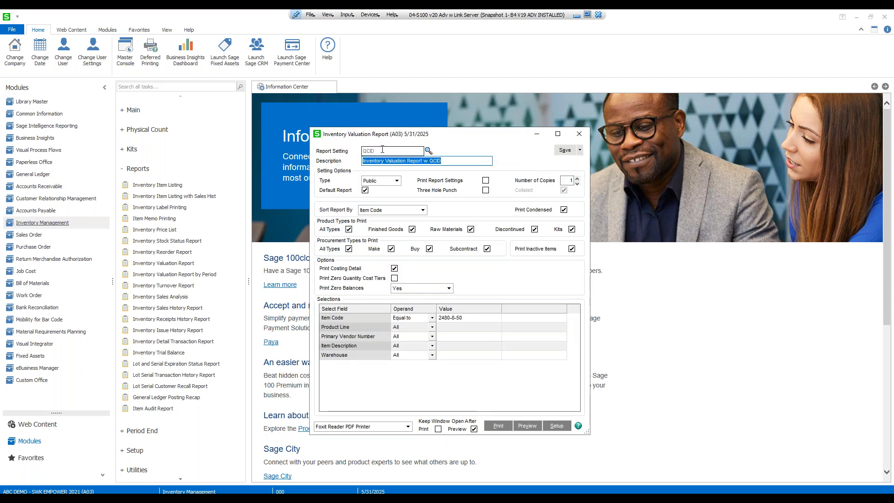
Preview the Inventory Valuation Report with QCID for item code 2480-8-50.
{"action": "left_click", "coordinate": [579, 150]}
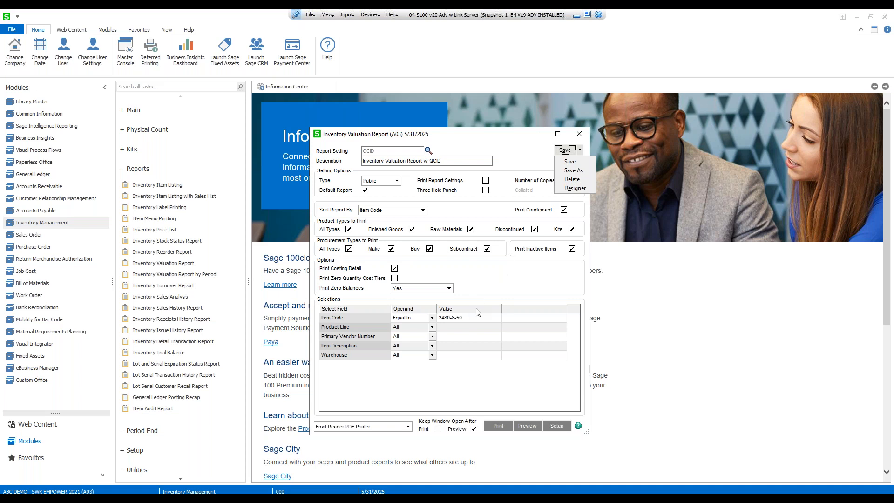
{"action": "left_click", "coordinate": [467, 321]}
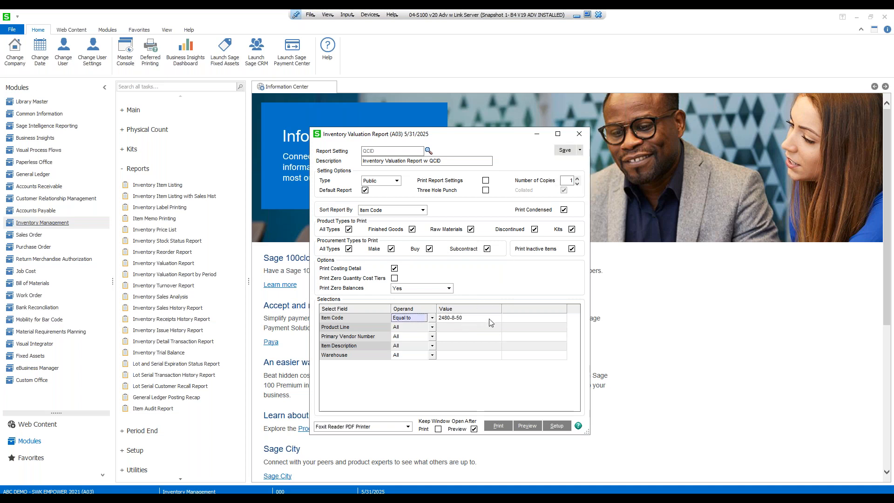
{"action": "left_click", "coordinate": [489, 321]}
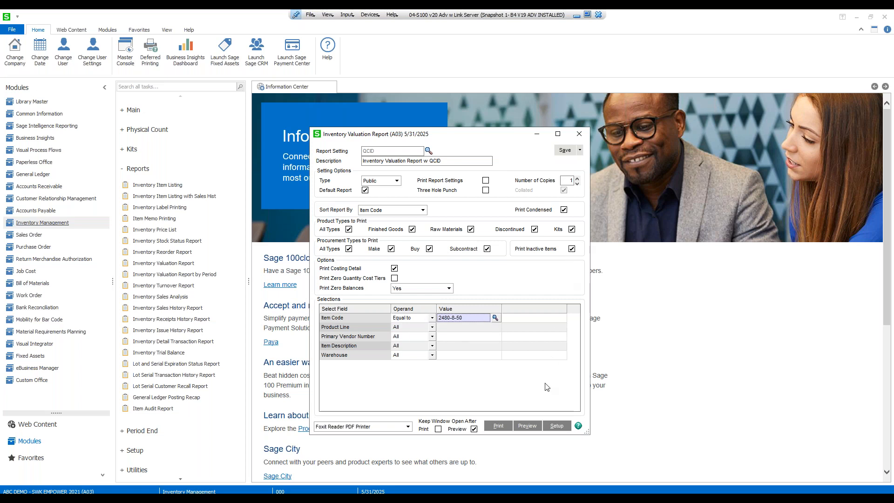
{"action": "left_click", "coordinate": [528, 426]}
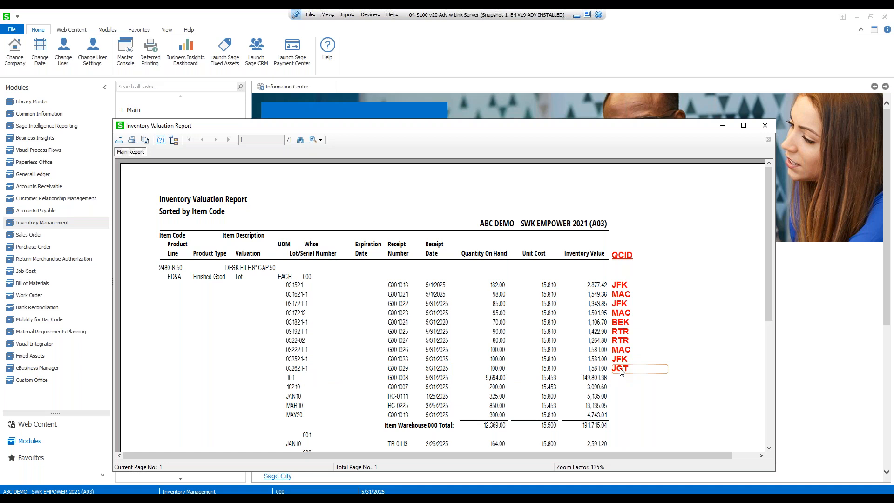
Close the Inventory Valuation Report and open the Lot Serial Customer Recall Report from the Inventory Management reports.
{"action": "left_click", "coordinate": [765, 126]}
{"action": "left_click", "coordinate": [579, 133]}
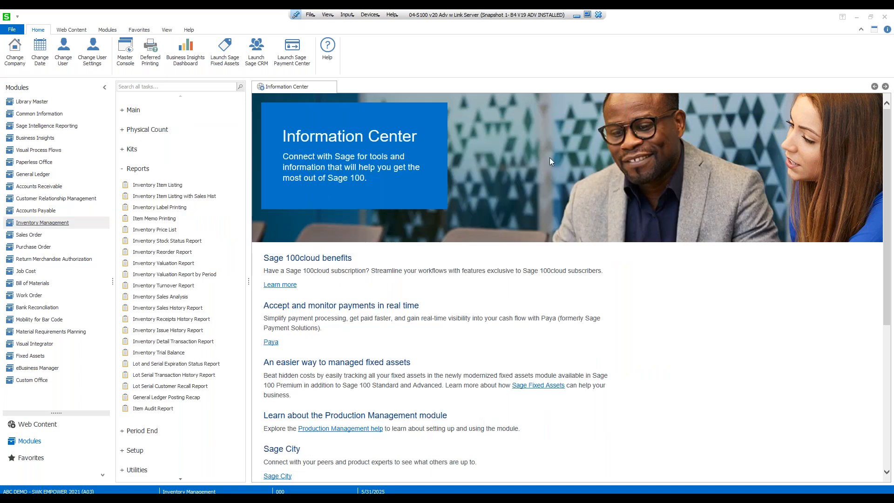
{"action": "left_click", "coordinate": [161, 387]}
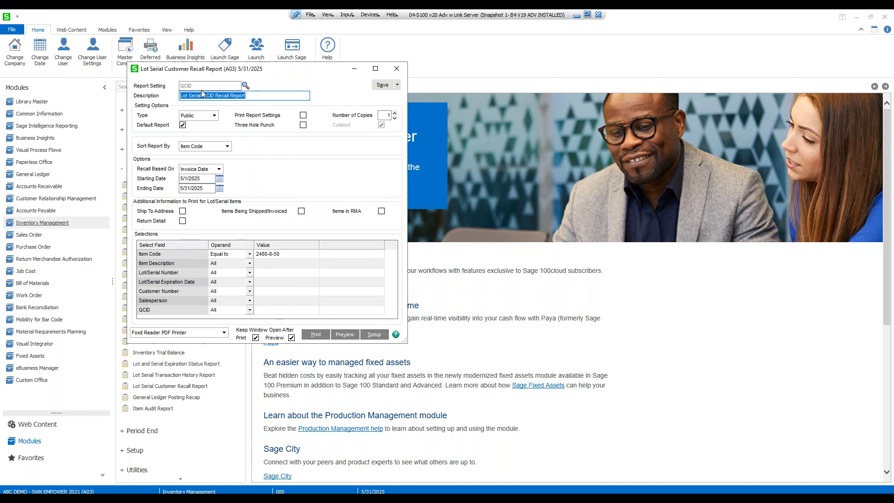
{"action": "left_click", "coordinate": [397, 85]}
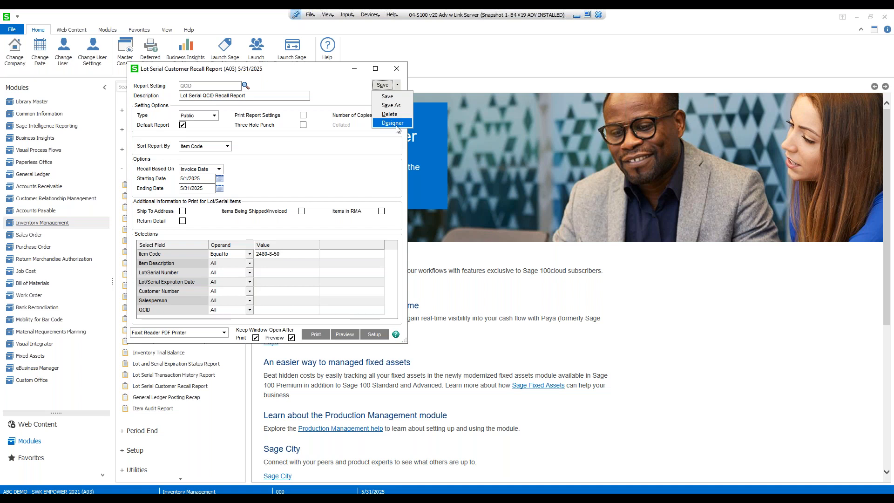
{"action": "left_click", "coordinate": [306, 146]}
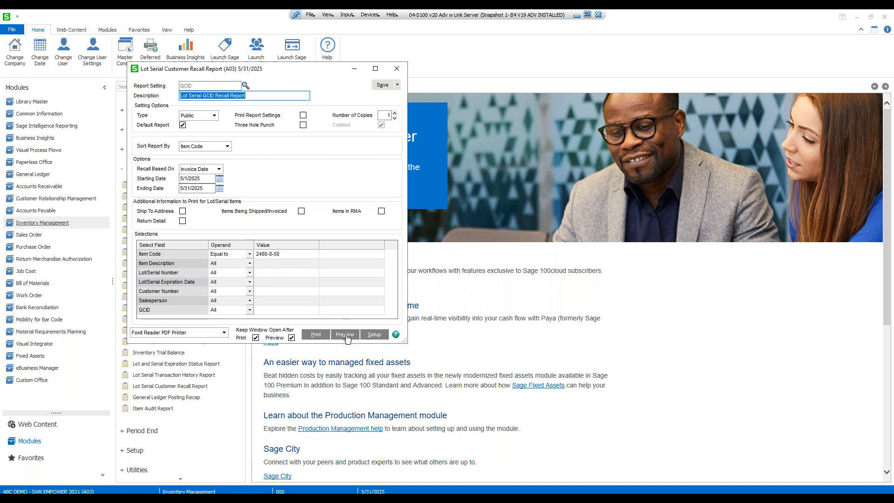
Preview the Lot Serial Customer Recall Report for item code 2480-8-50, examine the QCID per lot on both pages, and close the report.
{"action": "left_click", "coordinate": [345, 334]}
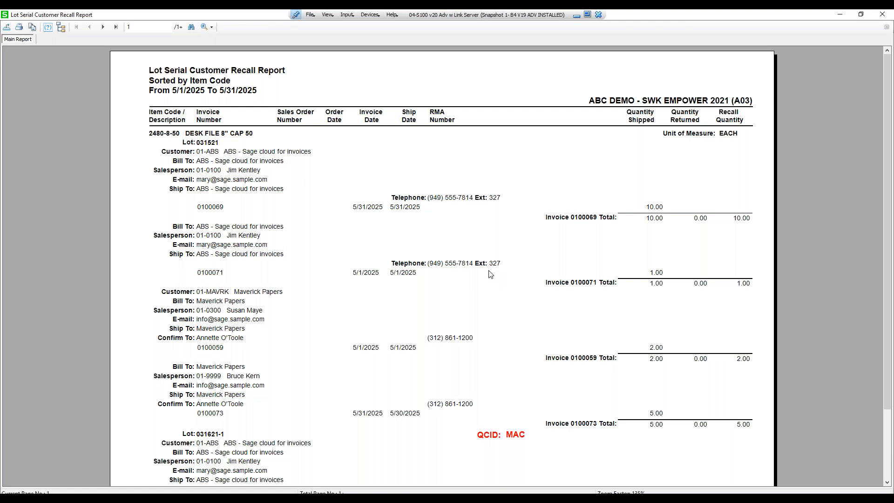
{"action": "scroll", "coordinate": [489, 273], "scroll_direction": "down", "scroll_amount": 3}
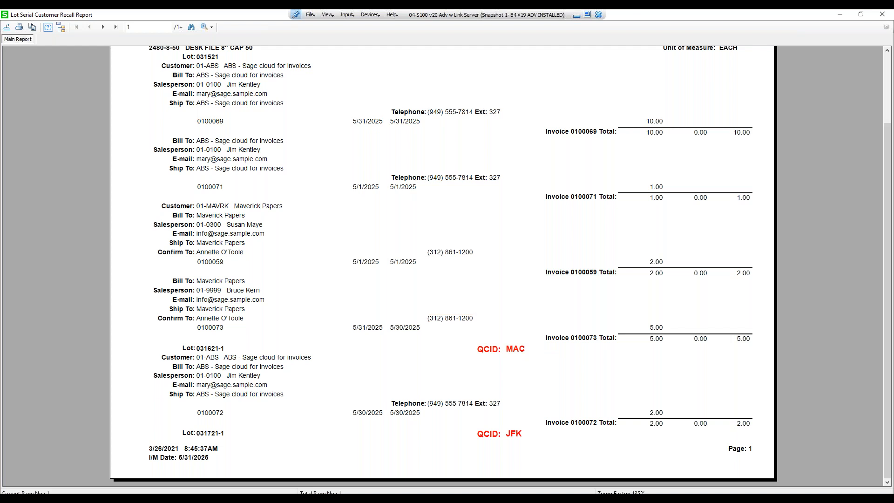
{"action": "left_click", "coordinate": [103, 26]}
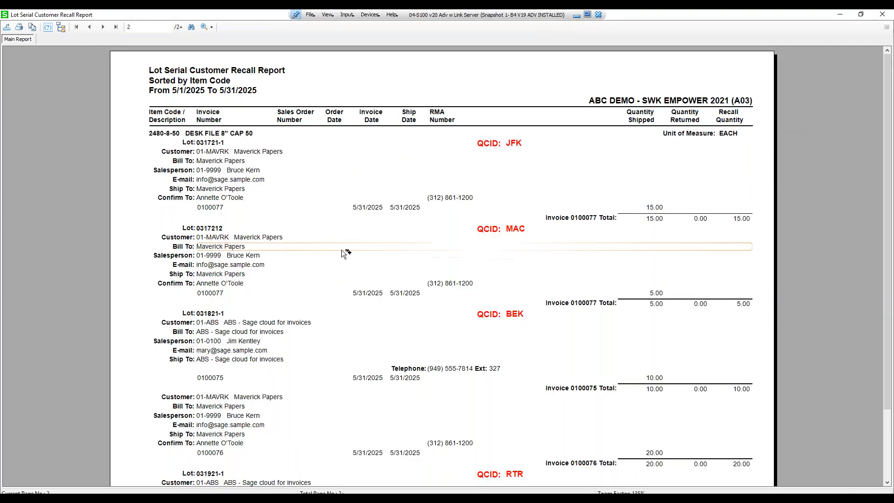
{"action": "scroll", "coordinate": [344, 257], "scroll_direction": "down", "scroll_amount": 3}
{"action": "scroll", "coordinate": [344, 253], "scroll_direction": "up", "scroll_amount": 2}
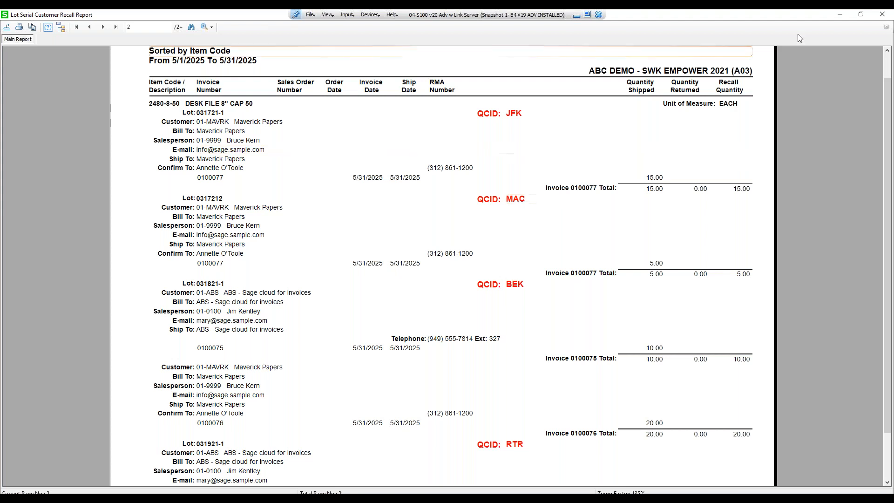
{"action": "left_click", "coordinate": [882, 15]}
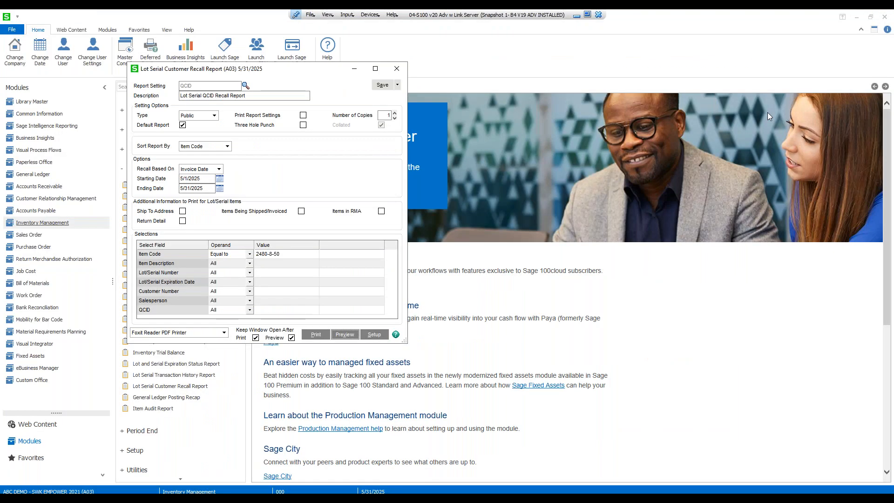
{"action": "left_click", "coordinate": [396, 68]}
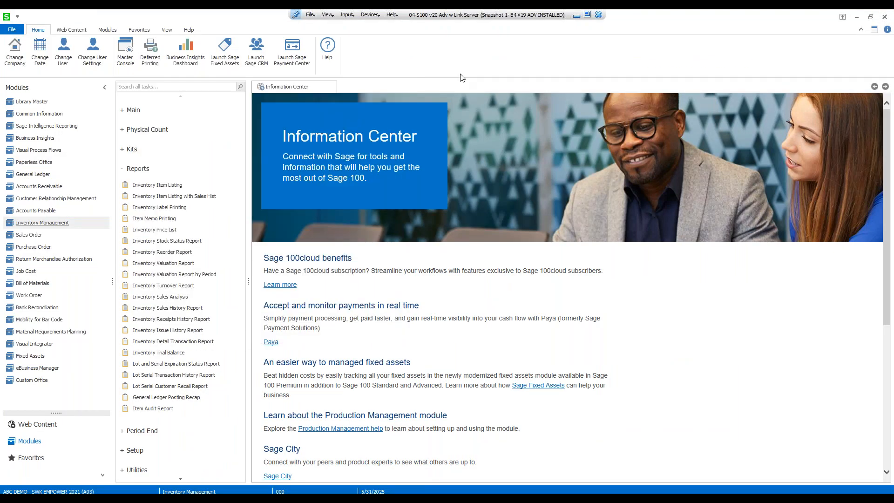